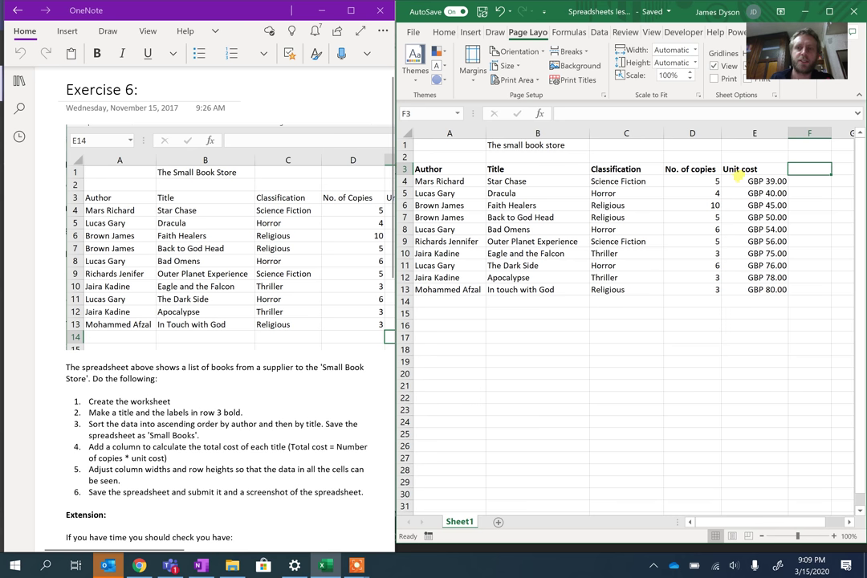
Examine the currency number format applied to the unit cost values in E4:E13
left_click_drag(737, 180, 736, 287)
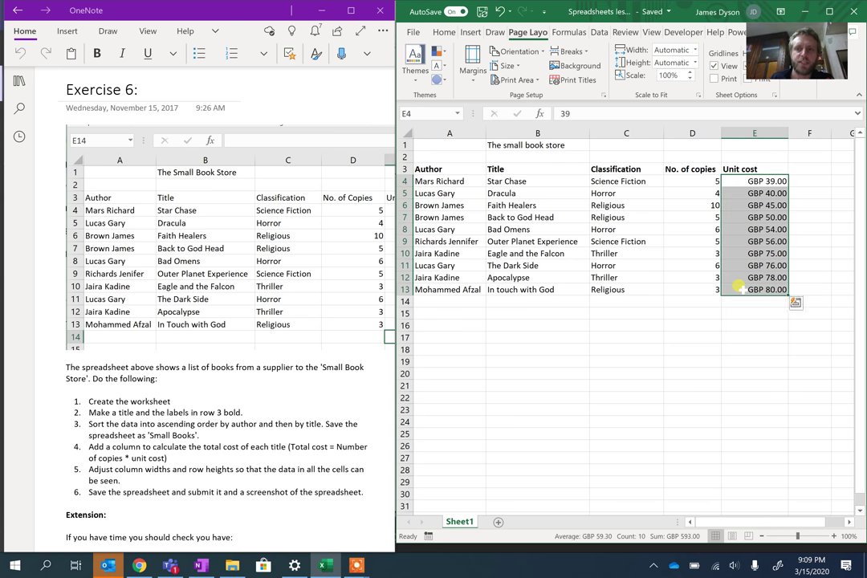
right_click(737, 287)
left_click(725, 234)
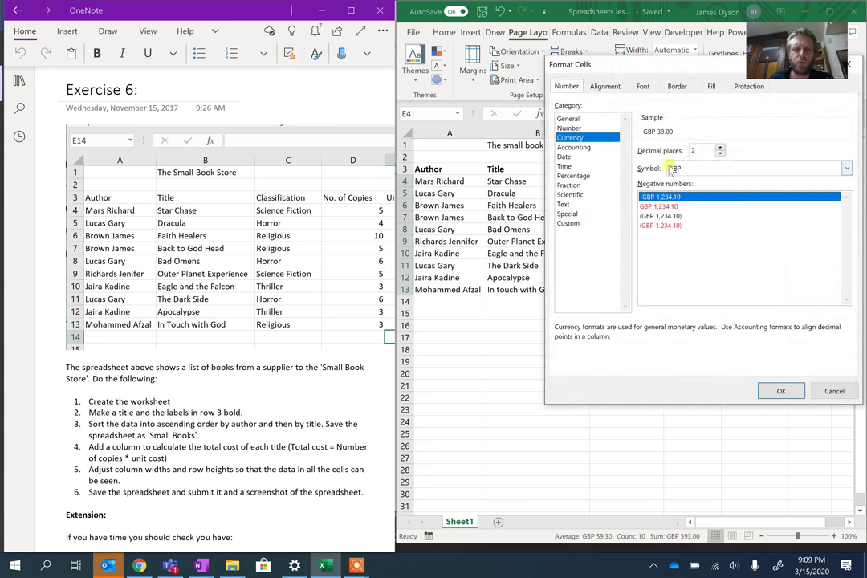
left_click(834, 390)
Make the column labels in row 3 and the title in row 1 bold
scroll(108, 325, "down", 2)
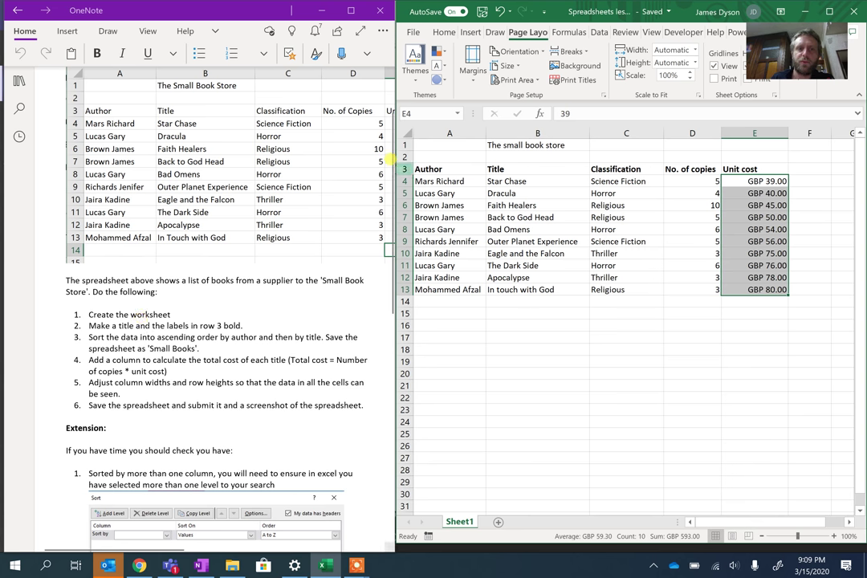
left_click(405, 168)
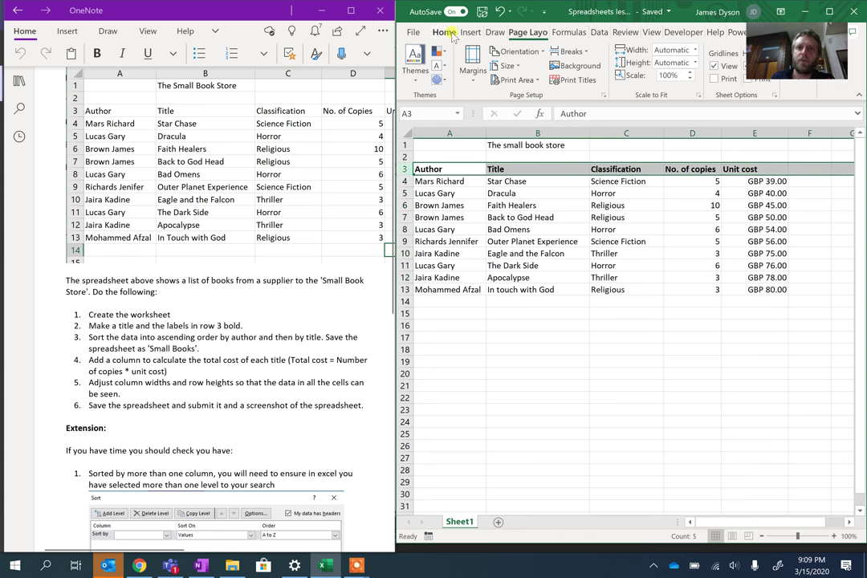
left_click(447, 32)
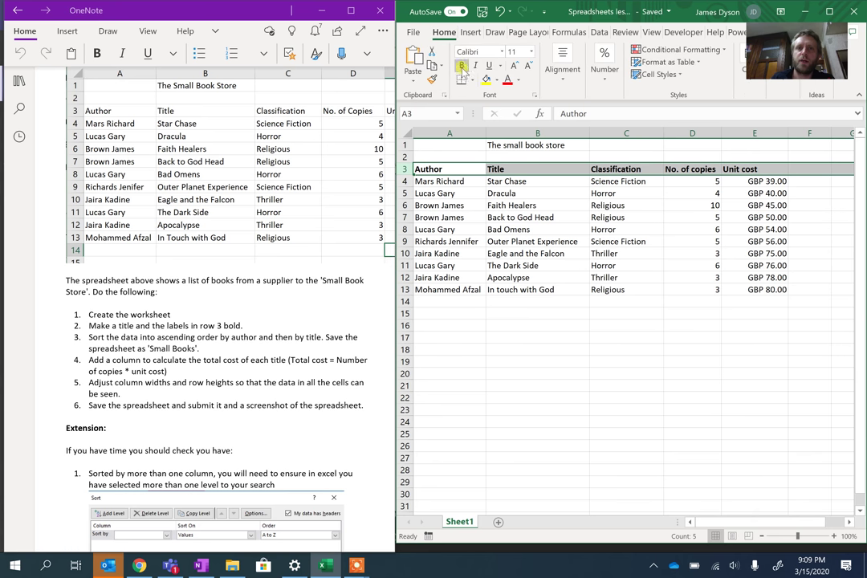
left_click(462, 67)
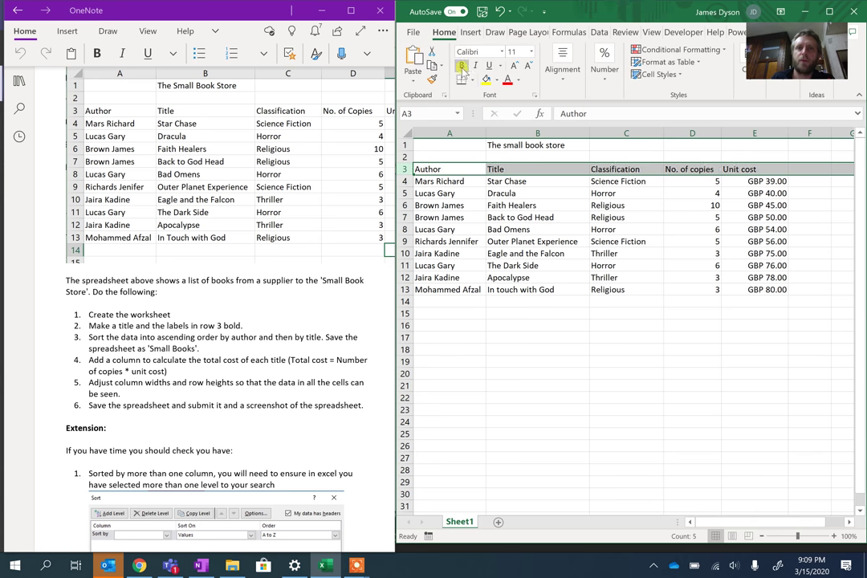
left_click(405, 145)
key("ctrl+b")
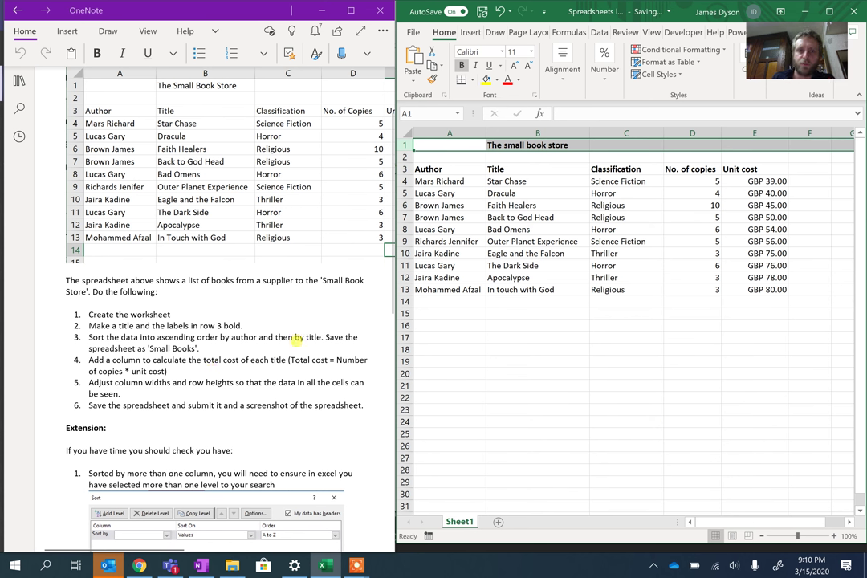
Select the book table A3:E13 and open the custom Sort settings for it
left_click_drag(761, 289, 761, 266)
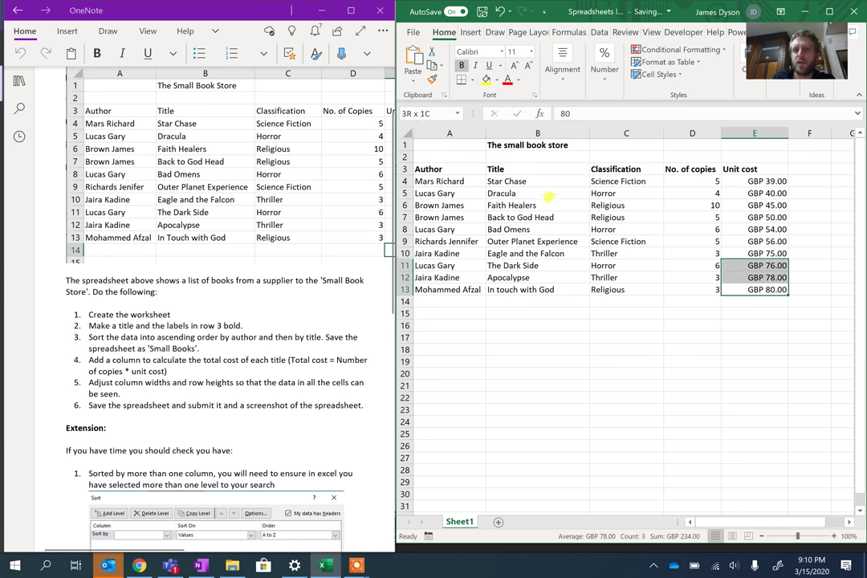
left_click(468, 169, "shift")
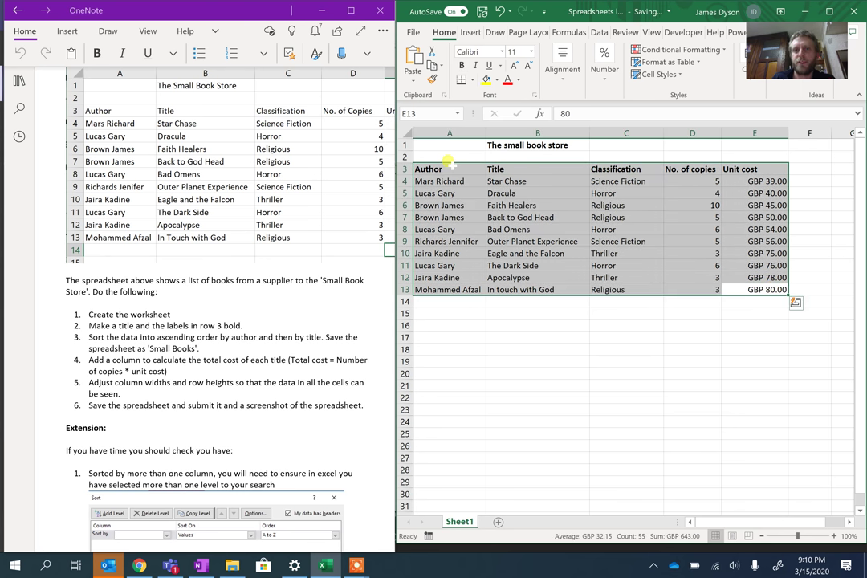
left_click(601, 32)
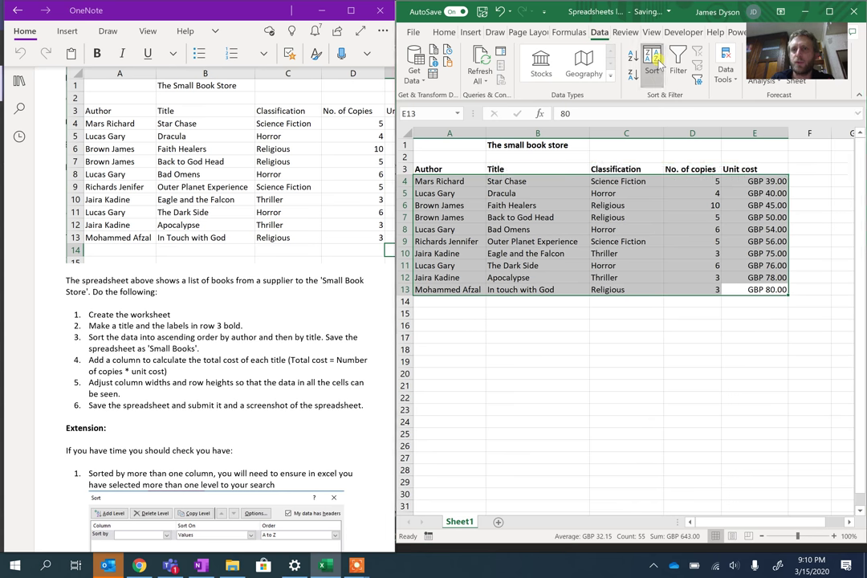
left_click(651, 64)
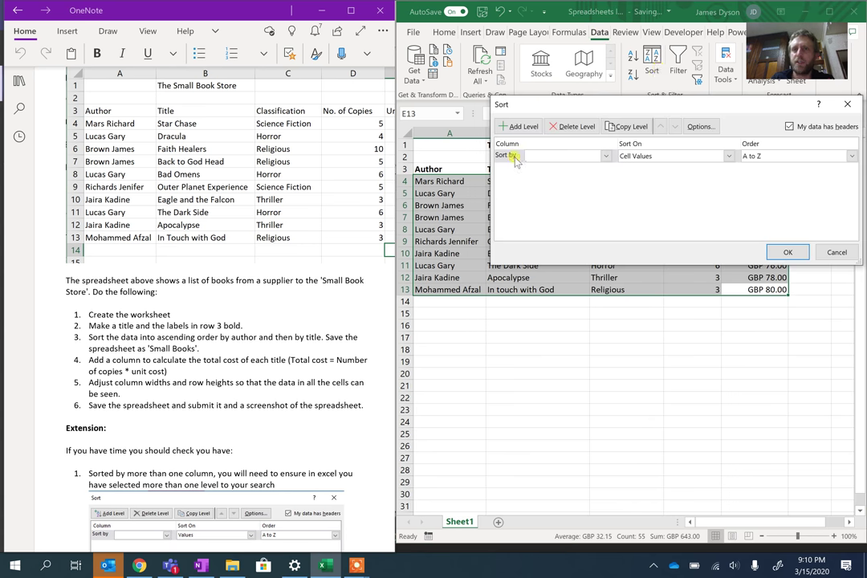
Compare the available sort columns with the header-row option on and off, leaving the data marked as having headers
left_click(605, 157)
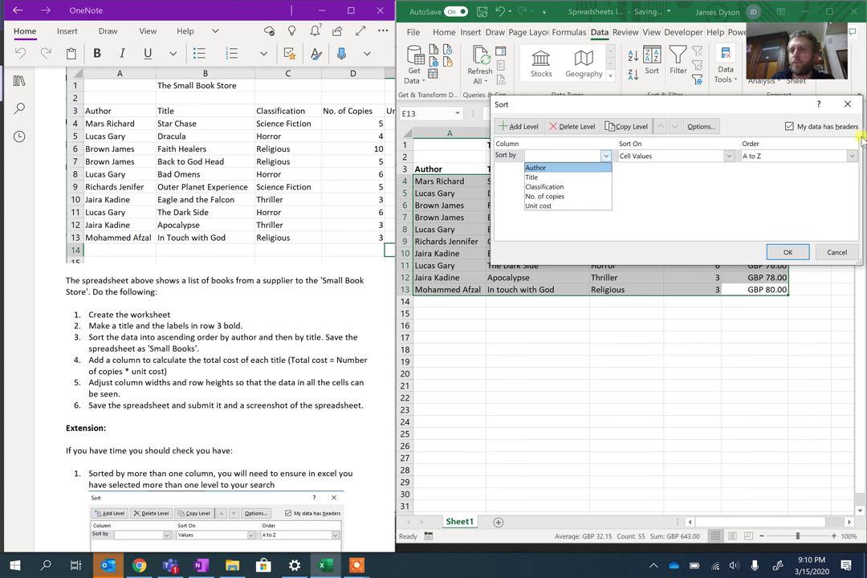
left_click(790, 126)
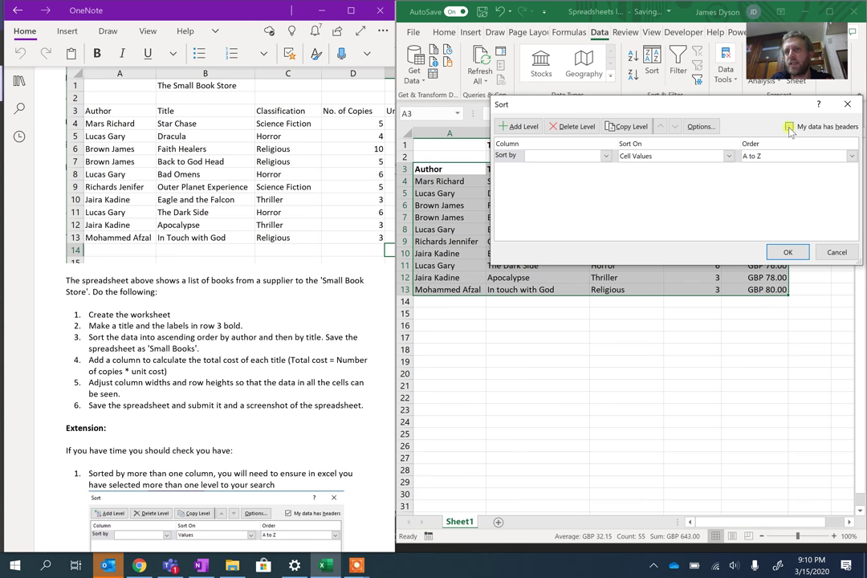
left_click(790, 127)
left_click(562, 156)
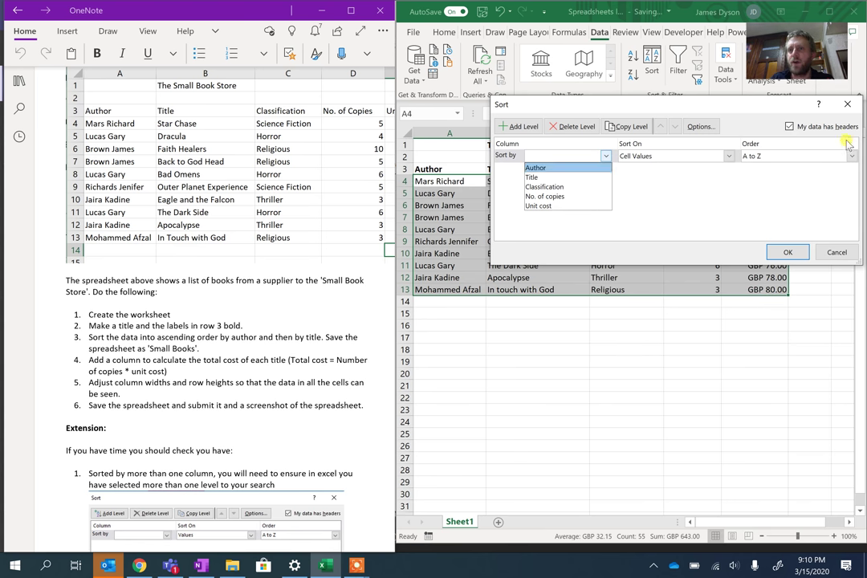
left_click(790, 126)
left_click(789, 127)
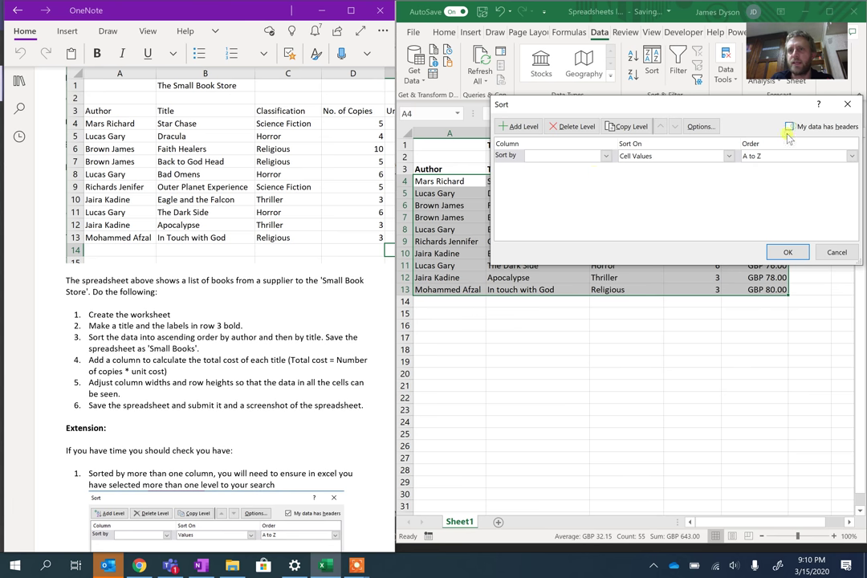
left_click(563, 156)
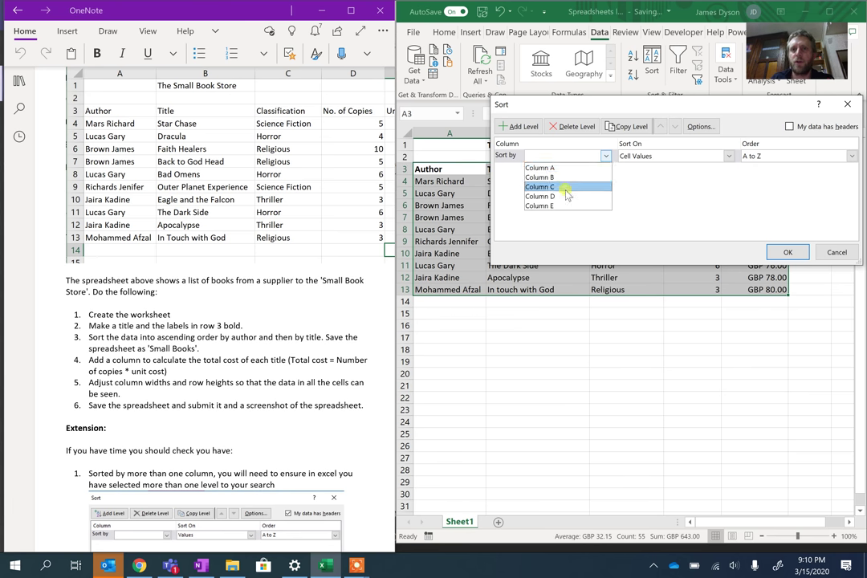
left_click(789, 131)
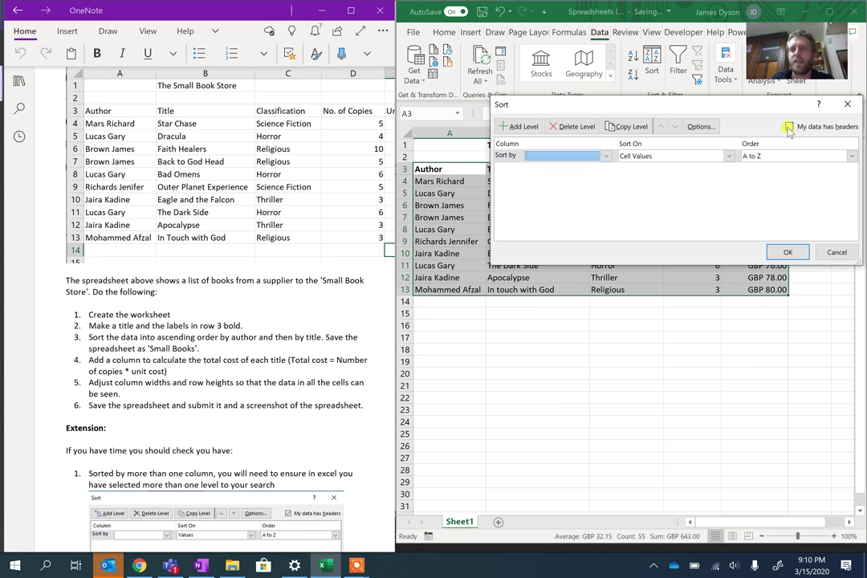
left_click(789, 128)
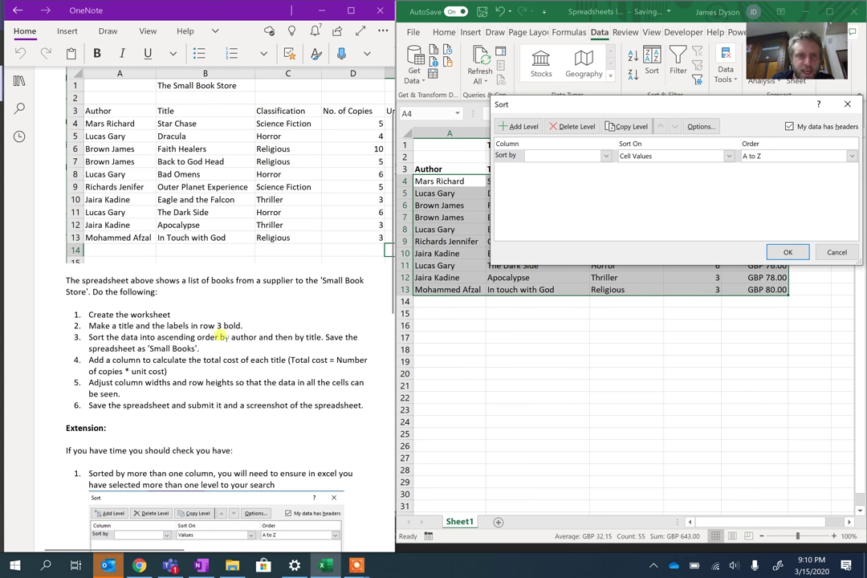
Sort the books by Author and then by Title, both on cell values from A to Z
left_click(605, 155)
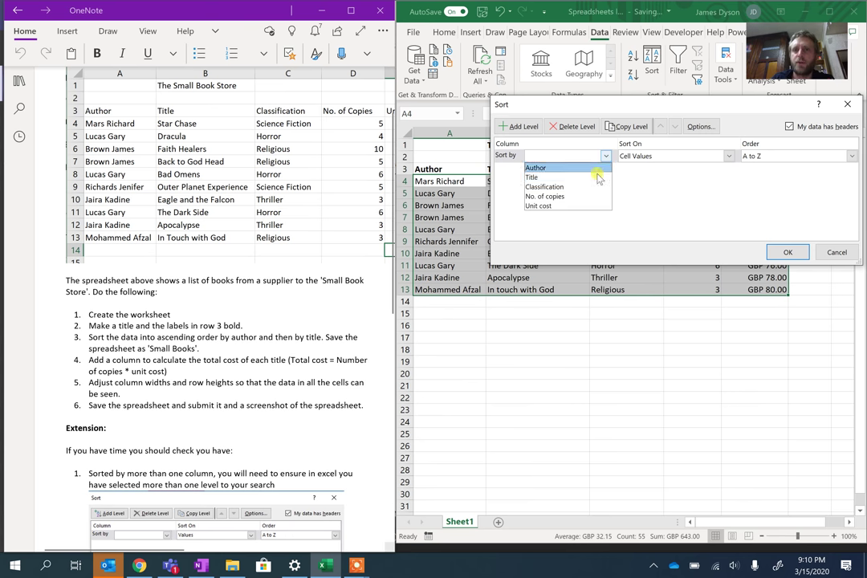
left_click(592, 168)
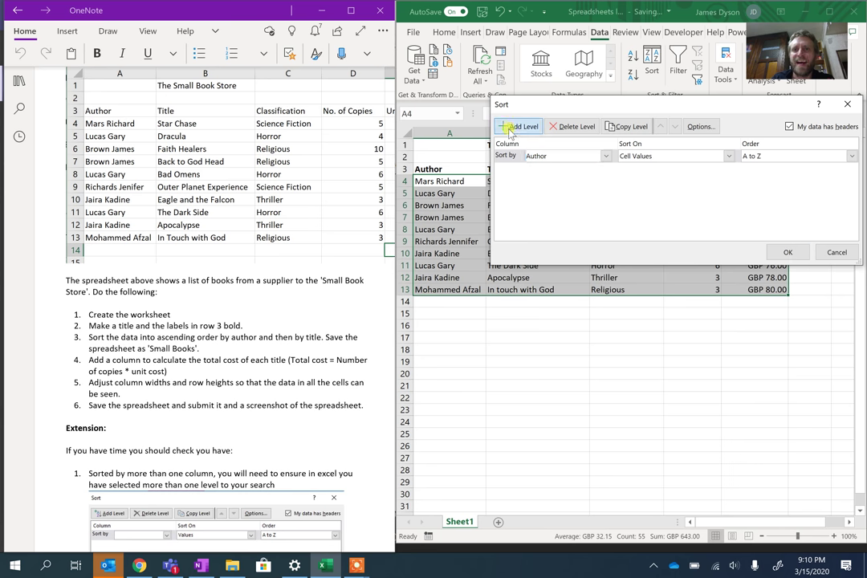
left_click(518, 126)
left_click(605, 168)
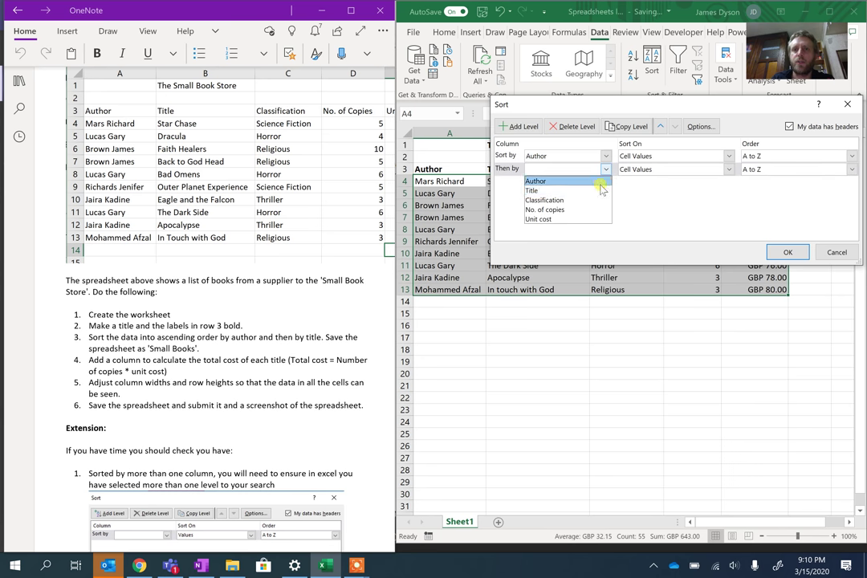
left_click(597, 192)
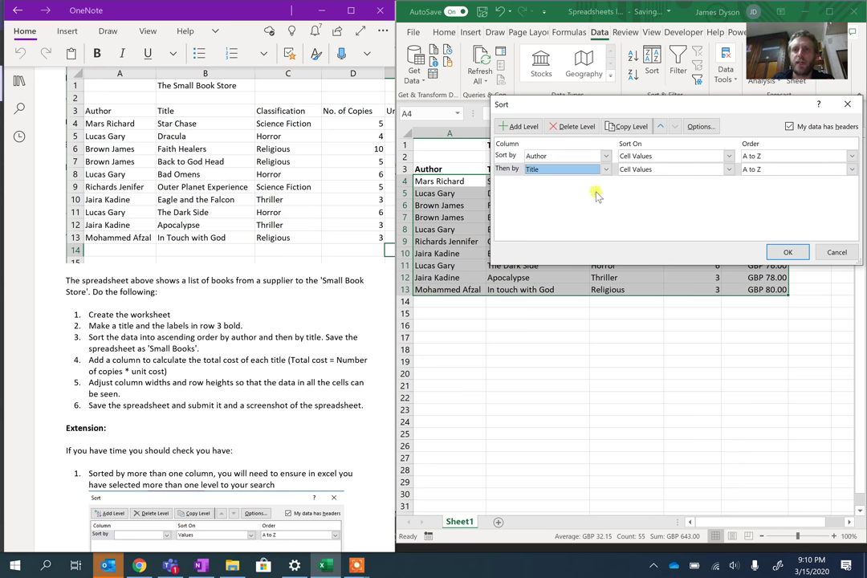
left_click(783, 252)
left_click(552, 336)
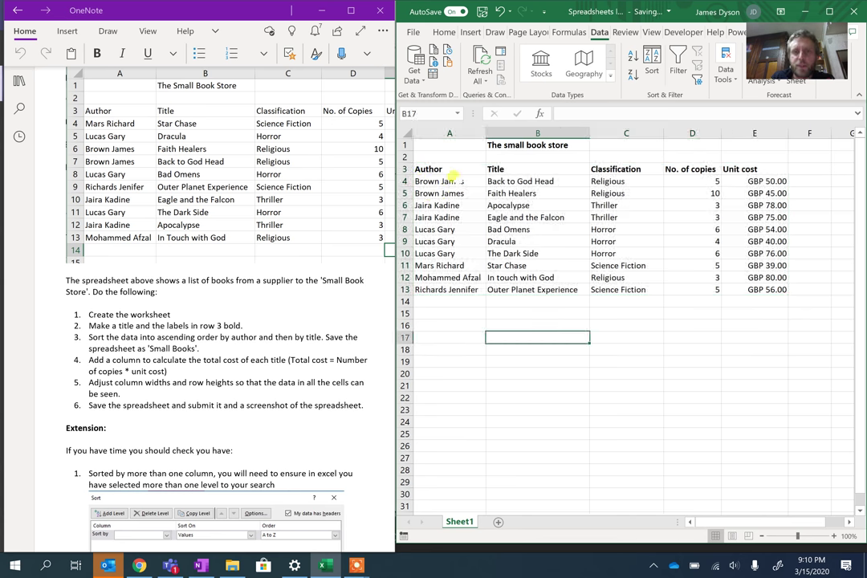
left_click(530, 181)
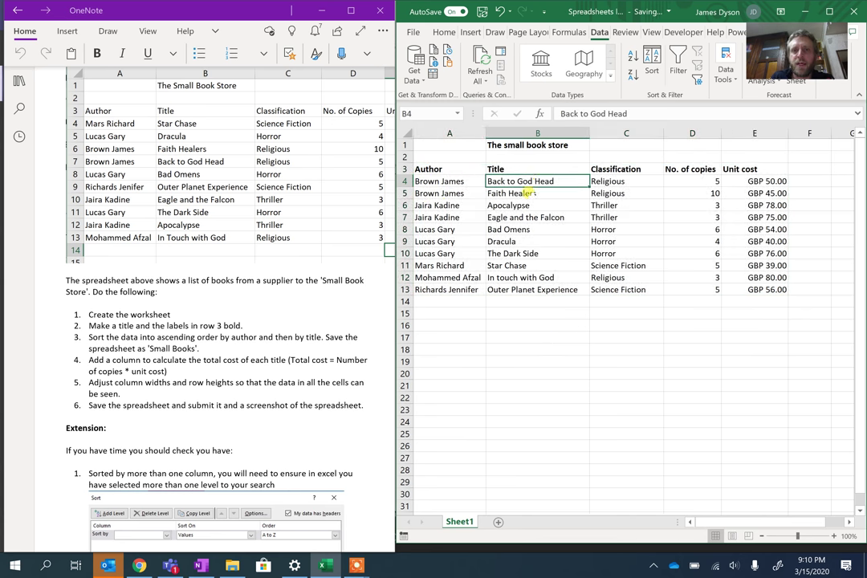
left_click(530, 194)
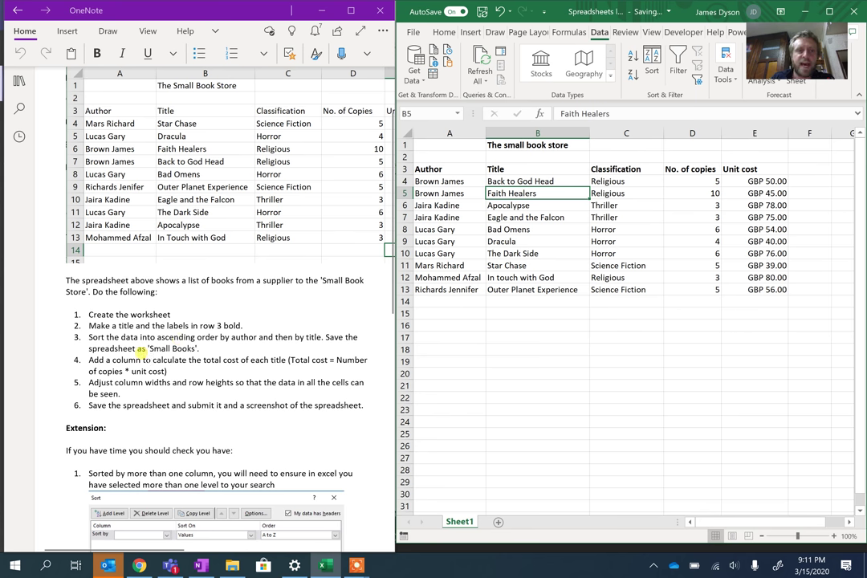
Add a "Total Cost" heading in F3 and widen column F
left_click(807, 167)
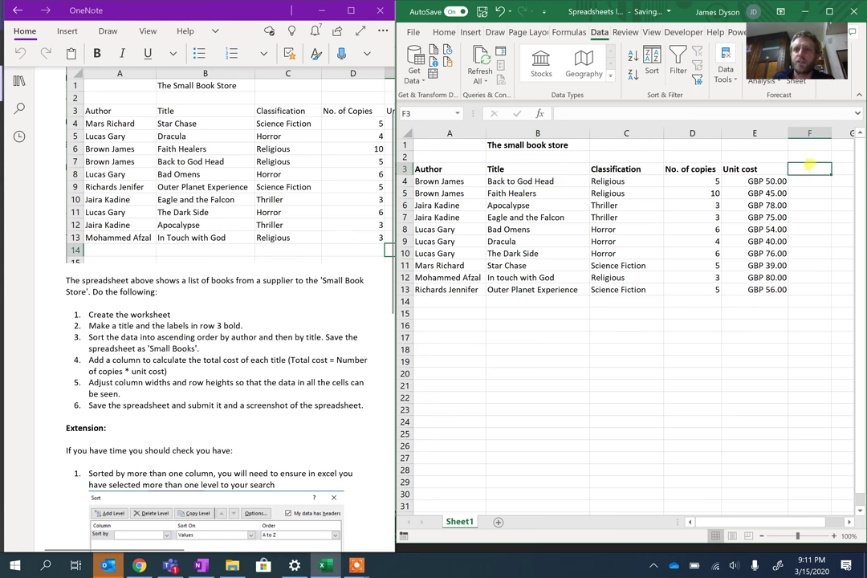
type("Total")
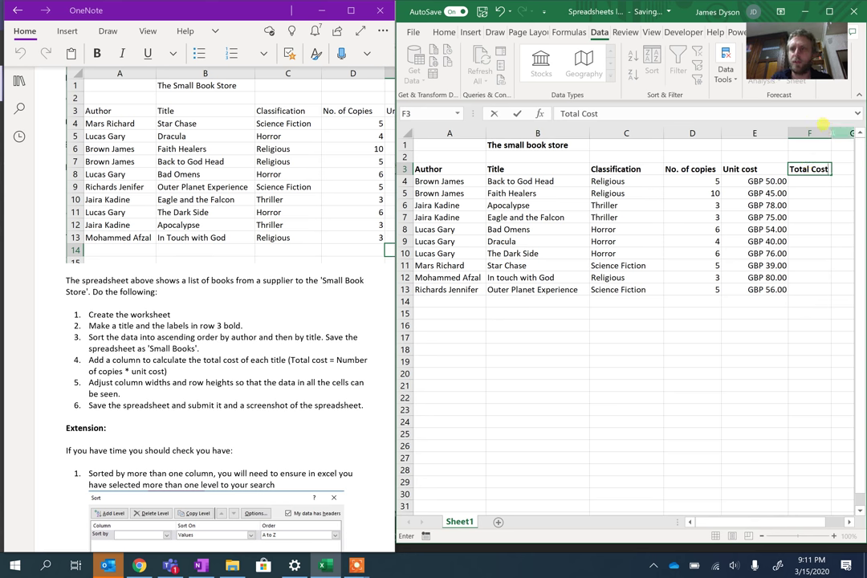
type(" Cost")
left_click(820, 131)
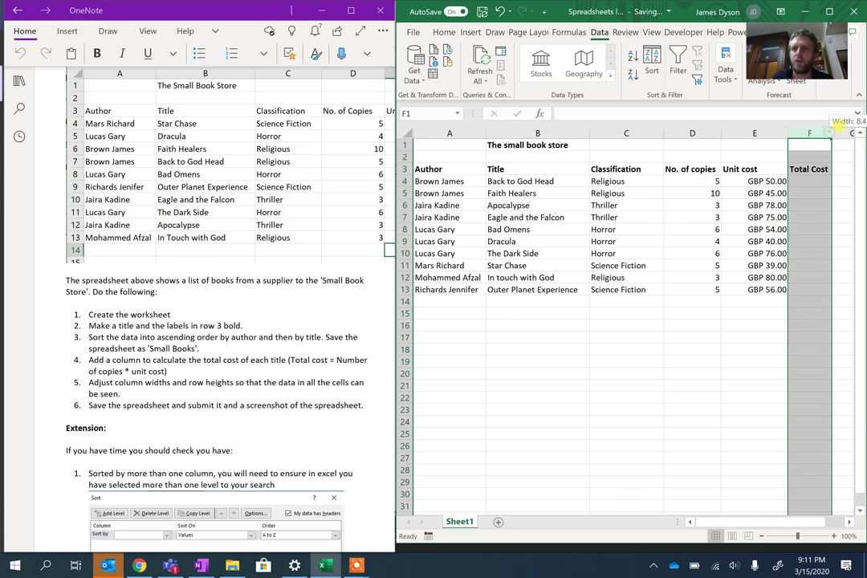
left_click_drag(831, 132, 849, 132)
Enter the formula =sum(D4*E4) in F4 to multiply the number of copies by the unit cost
left_click(818, 182)
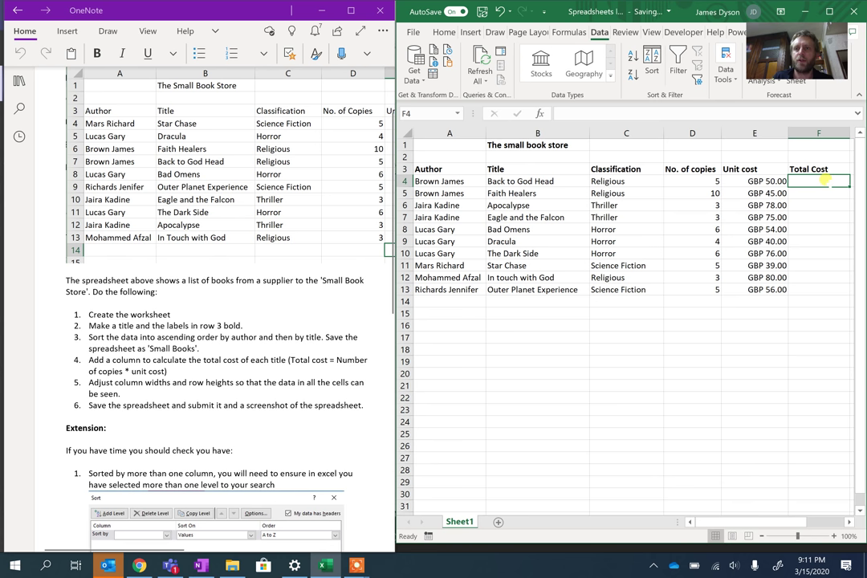
type("=sum(")
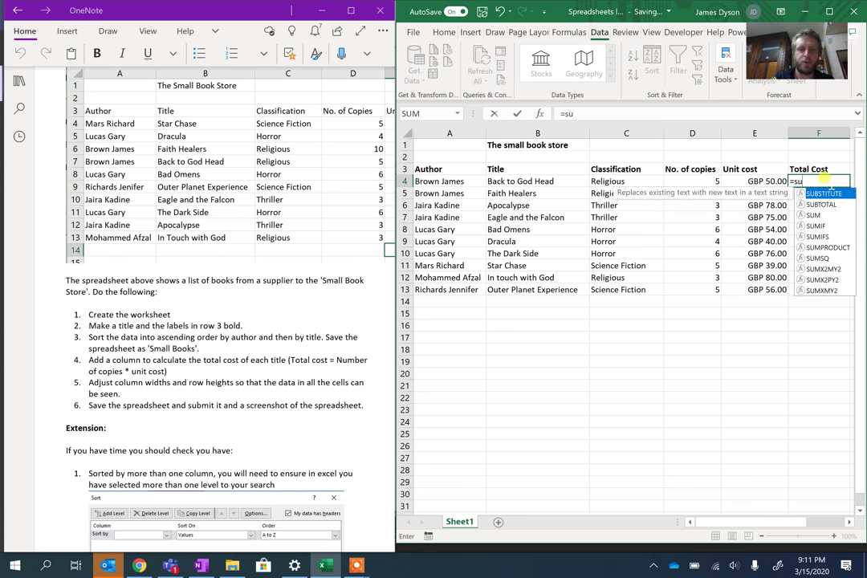
left_click(695, 178)
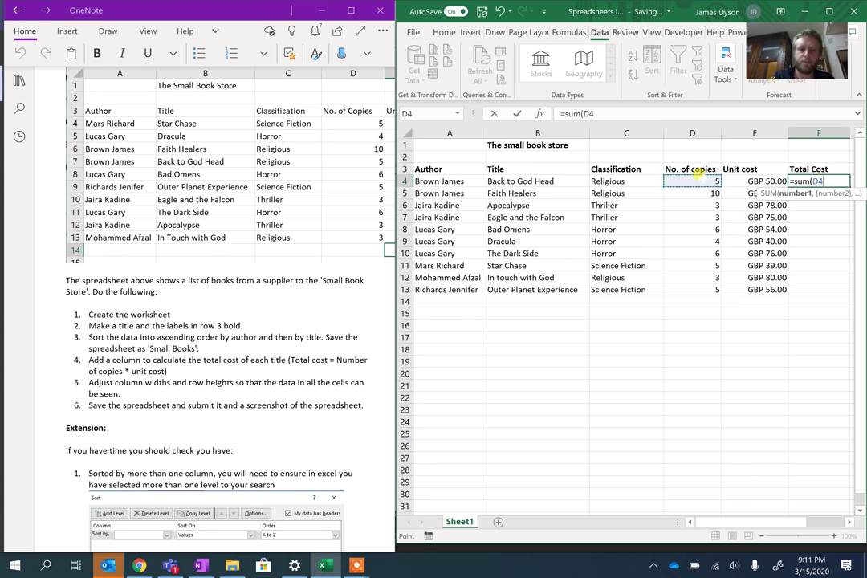
left_click(730, 181)
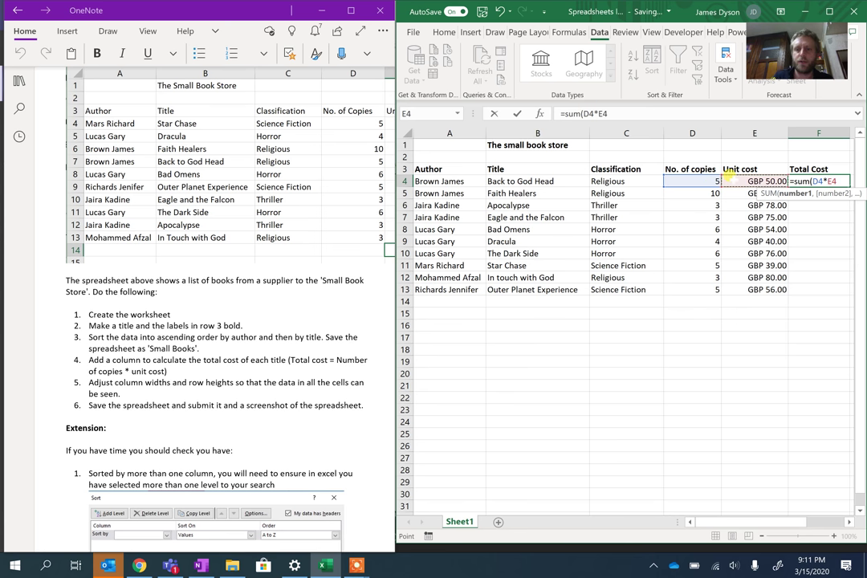
type(")")
key("Return")
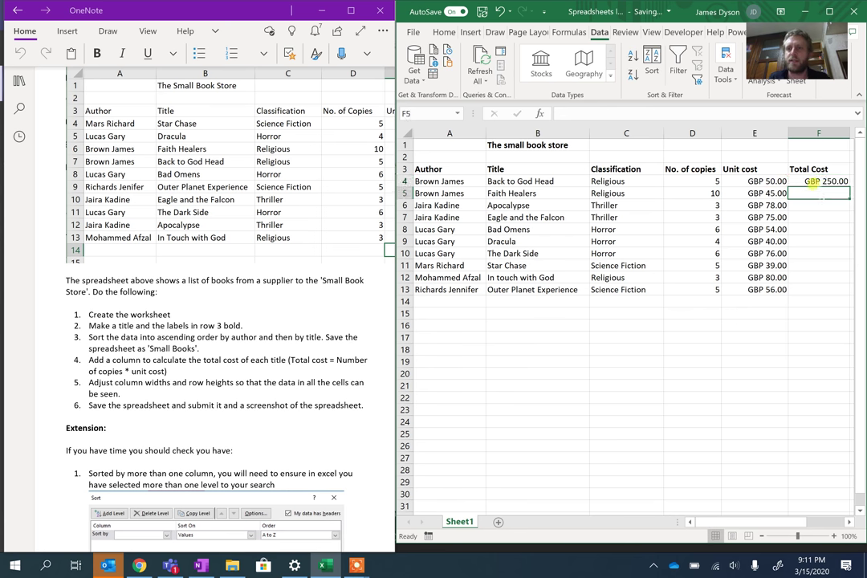
Fill the total cost formula from F4 down to F13 for all the books
left_click(843, 184)
left_click_drag(843, 183, 822, 293)
left_click(790, 324)
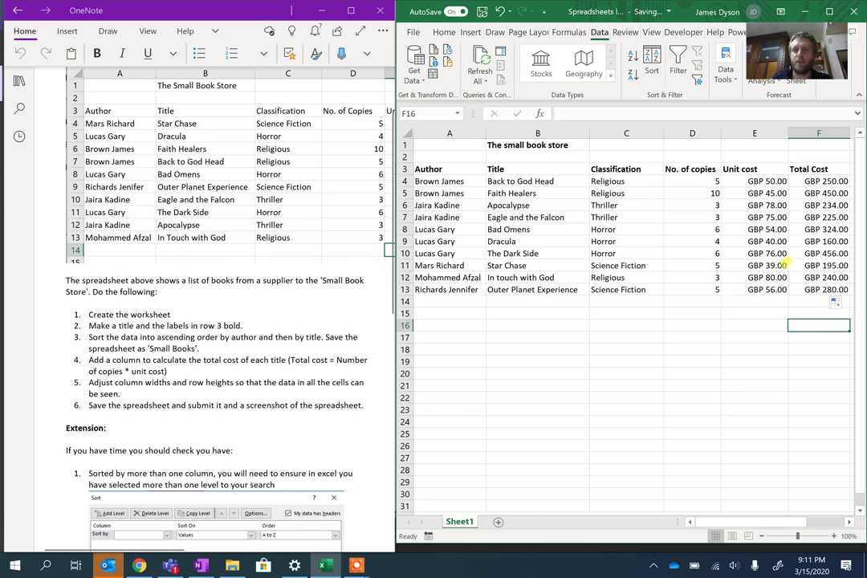
scroll(164, 410, "down", 3)
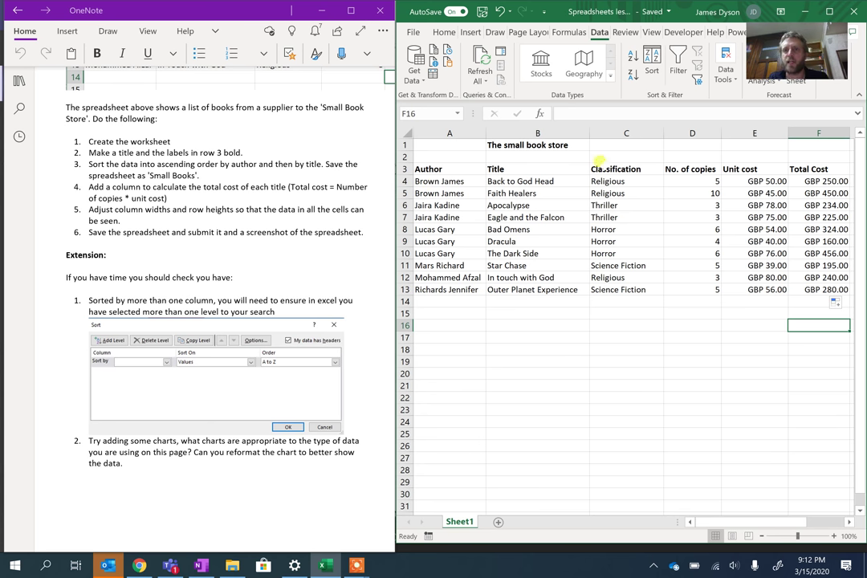
Insert the recommended clustered bar chart from the Author and No. of copies columns, rows 3 to 13
left_click(429, 168)
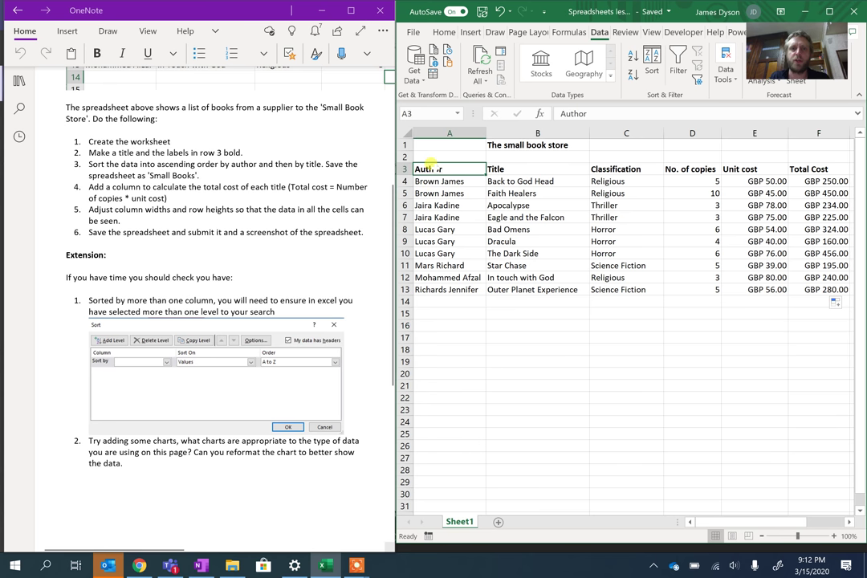
left_click_drag(429, 165, 435, 289)
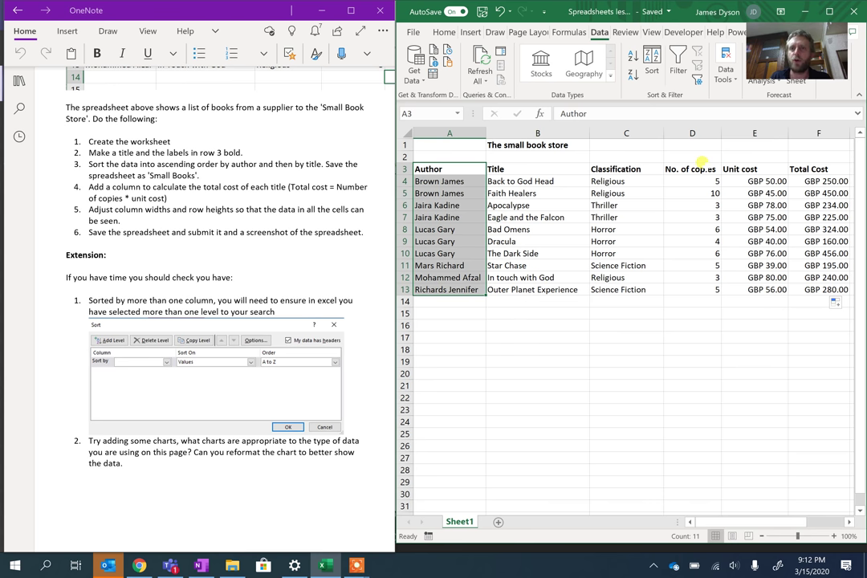
left_click_drag(701, 163, 703, 290)
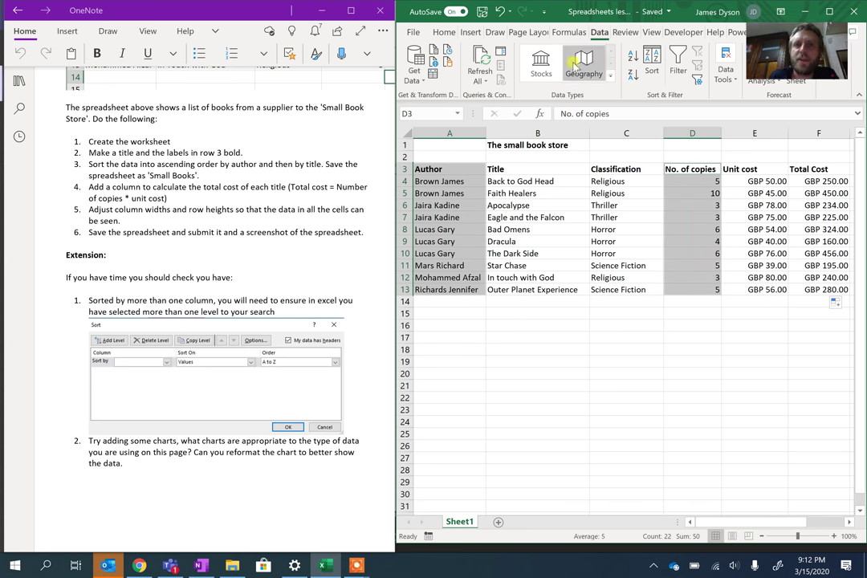
left_click(471, 32)
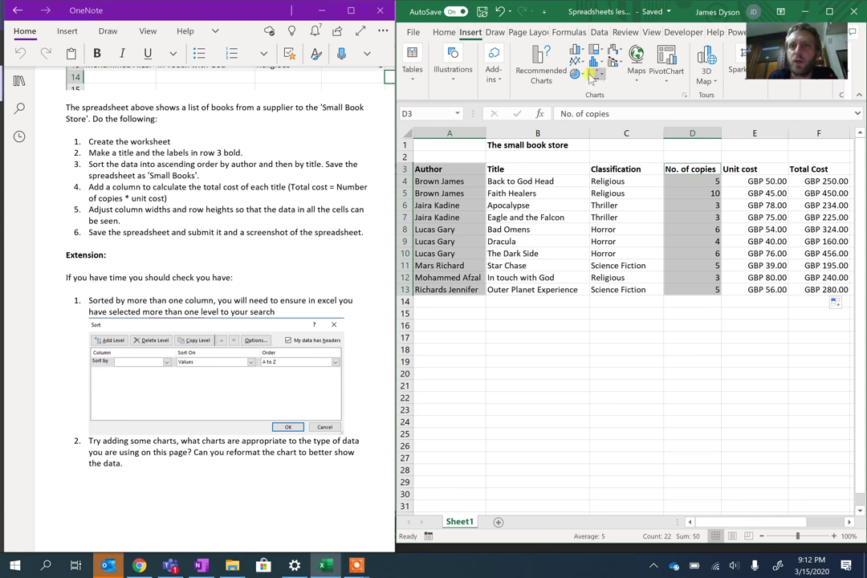
left_click(539, 73)
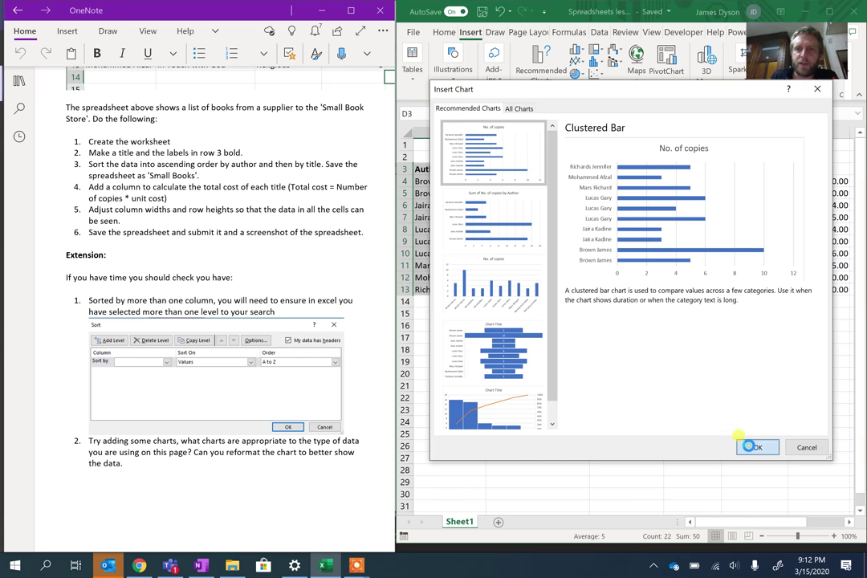
left_click(749, 447)
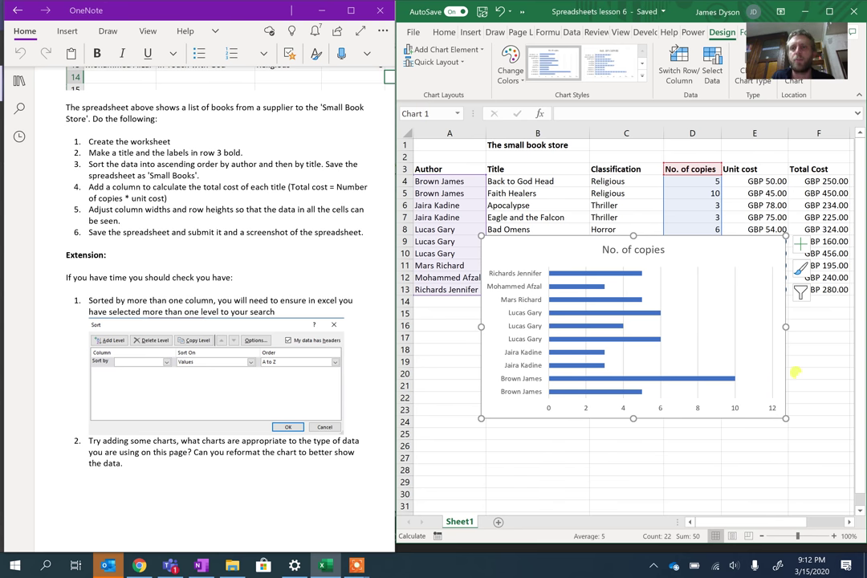
Delete the bar chart of copies by author
left_click(794, 372)
left_click(745, 361)
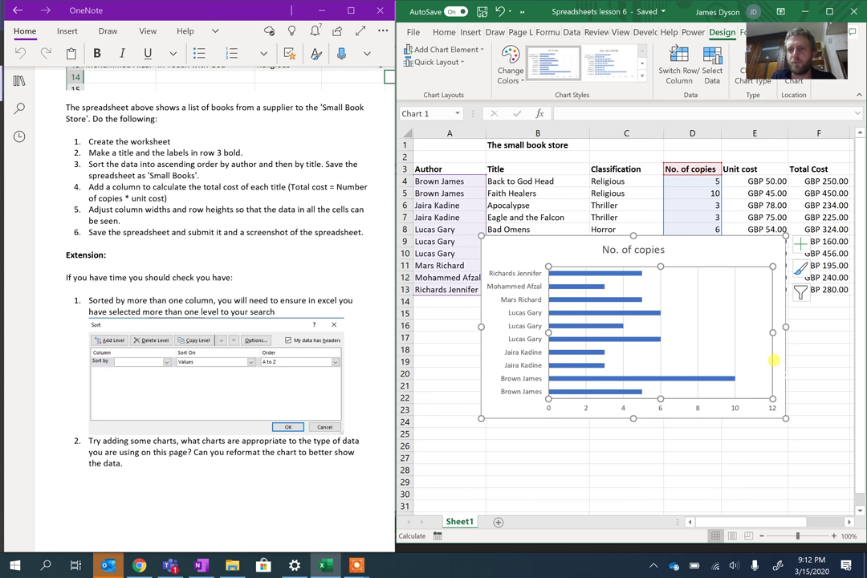
left_click(773, 361)
key("Delete")
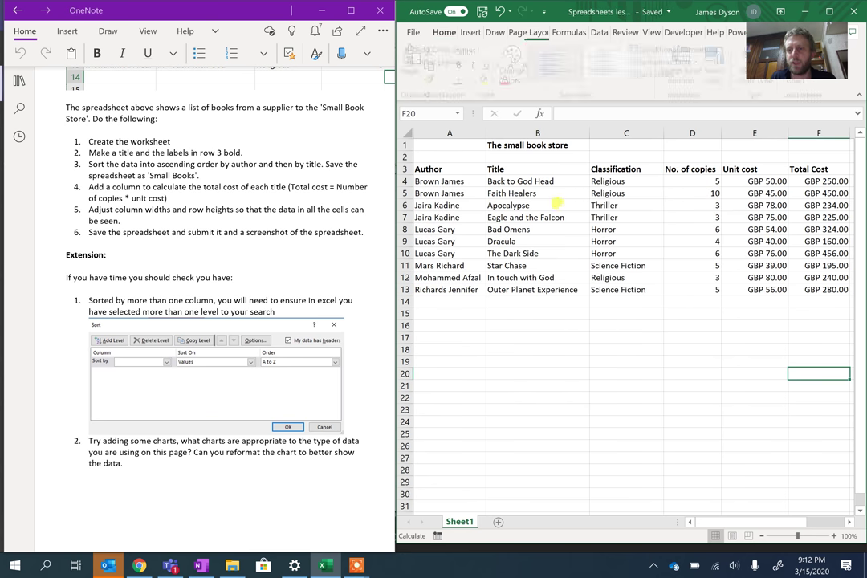
Insert the recommended clustered bar chart from the Title and No. of copies columns, rows 3 to 13
left_click_drag(516, 172, 517, 291)
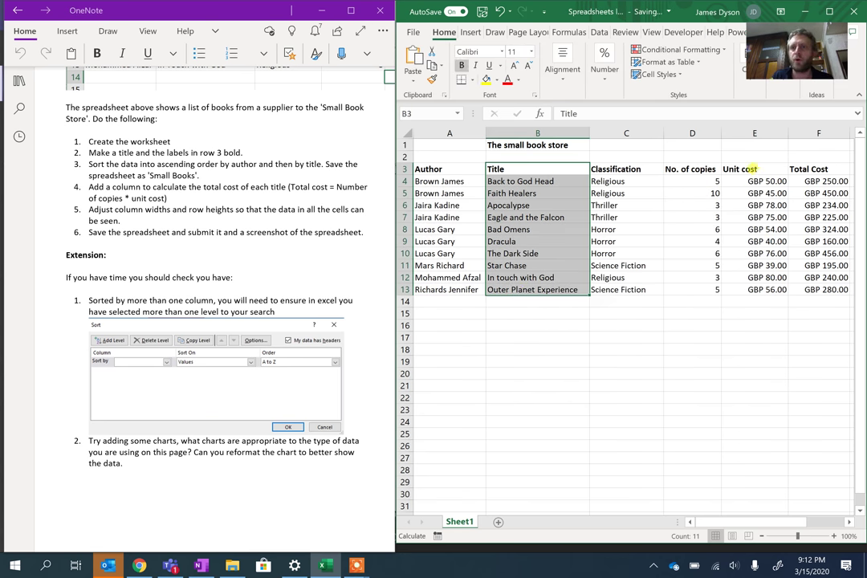
left_click_drag(681, 164, 692, 287)
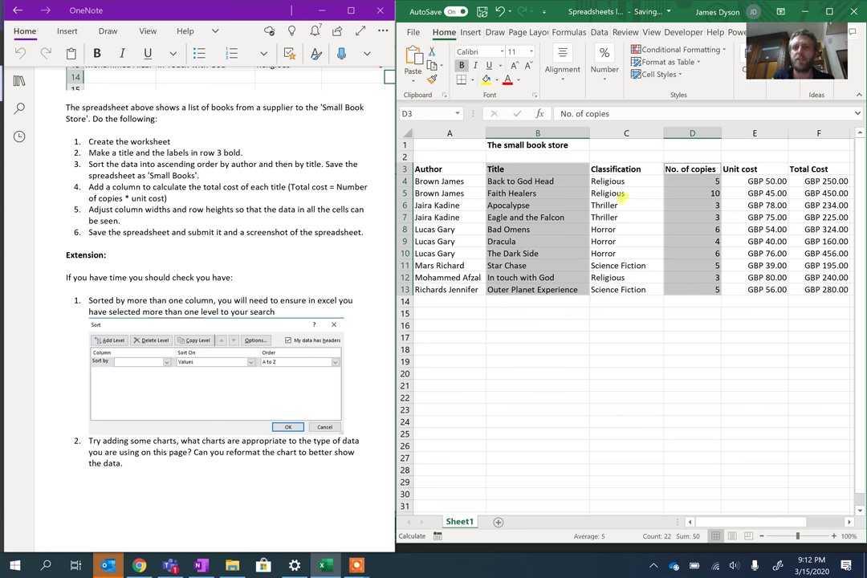
left_click(471, 32)
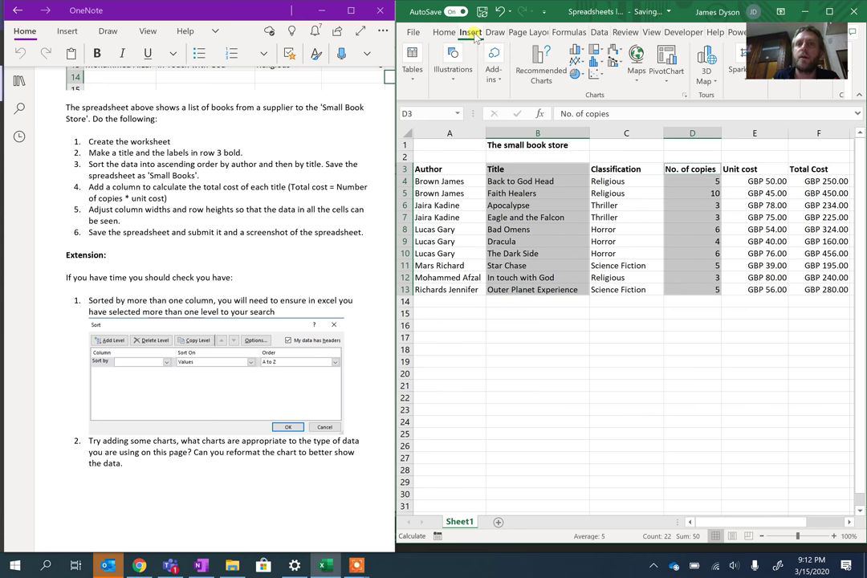
left_click(551, 80)
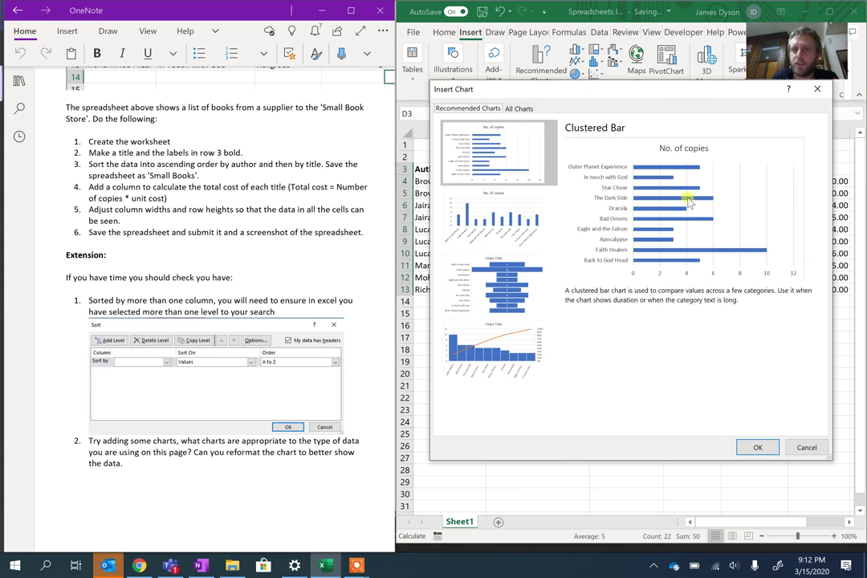
left_click(751, 447)
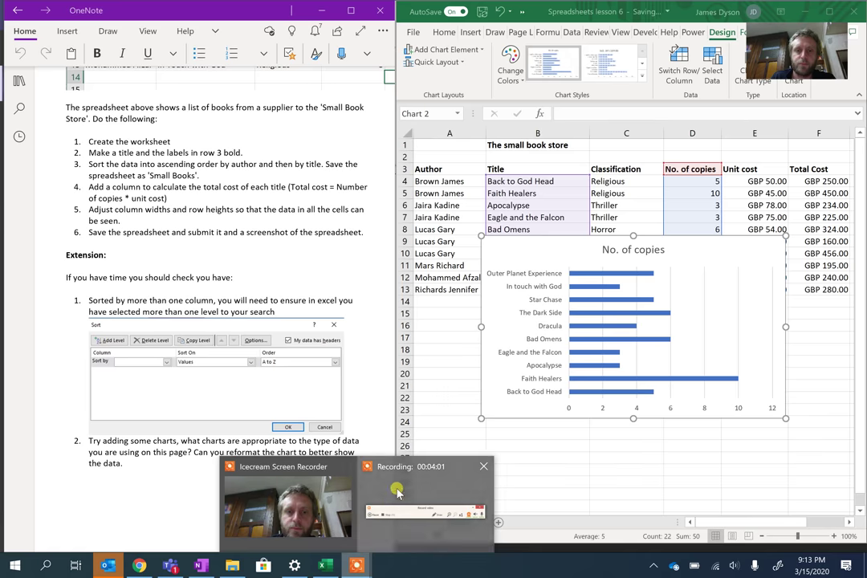
left_click(562, 529)
left_click(660, 561)
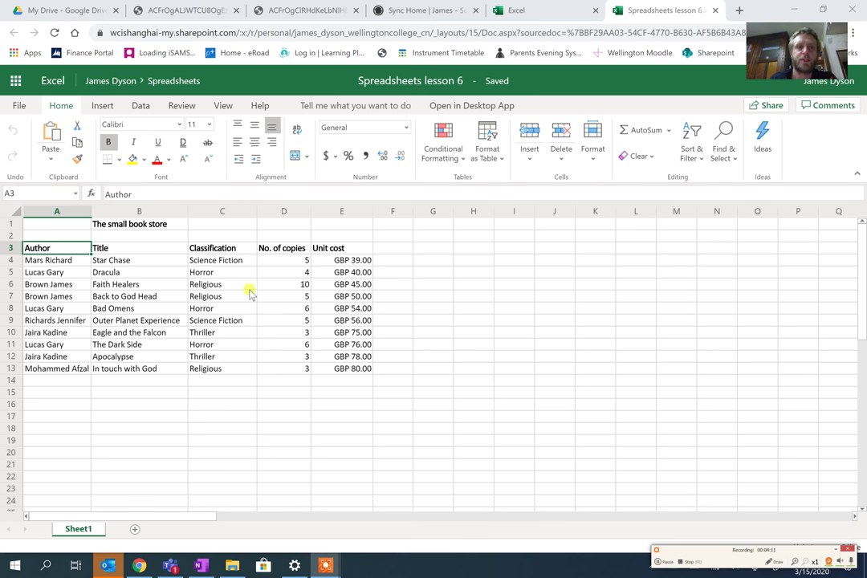
In the Excel for the web copy of the workbook, add a "Total Cost" heading in F3 and widen column F
left_click(383, 250)
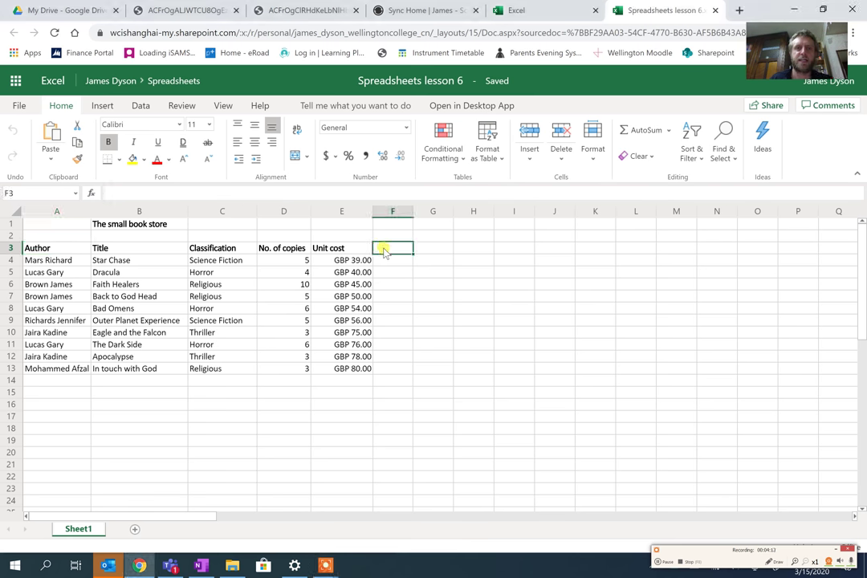
type("Total Cost")
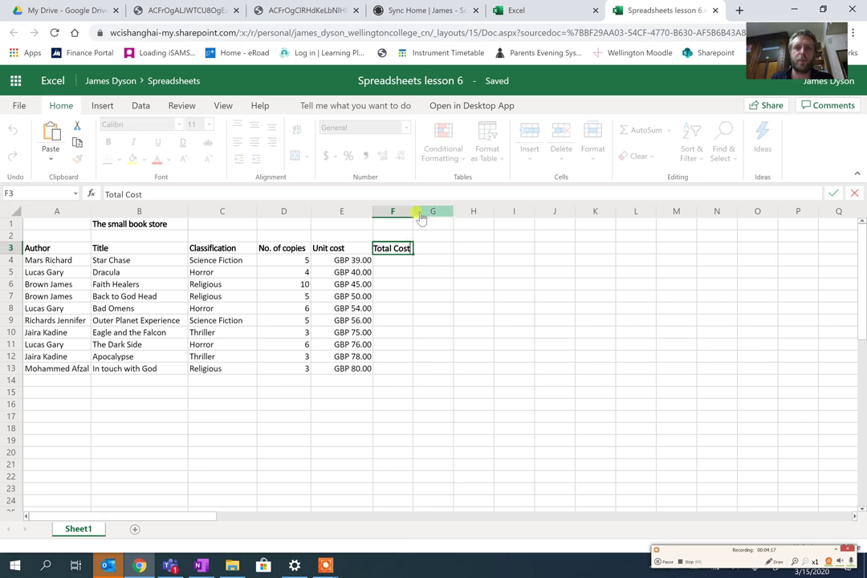
left_click(408, 211)
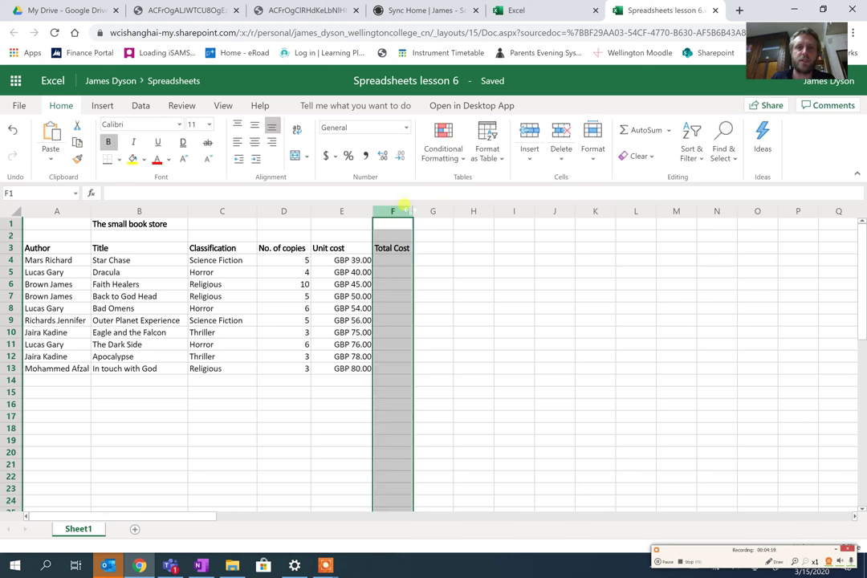
left_click_drag(412, 212, 451, 213)
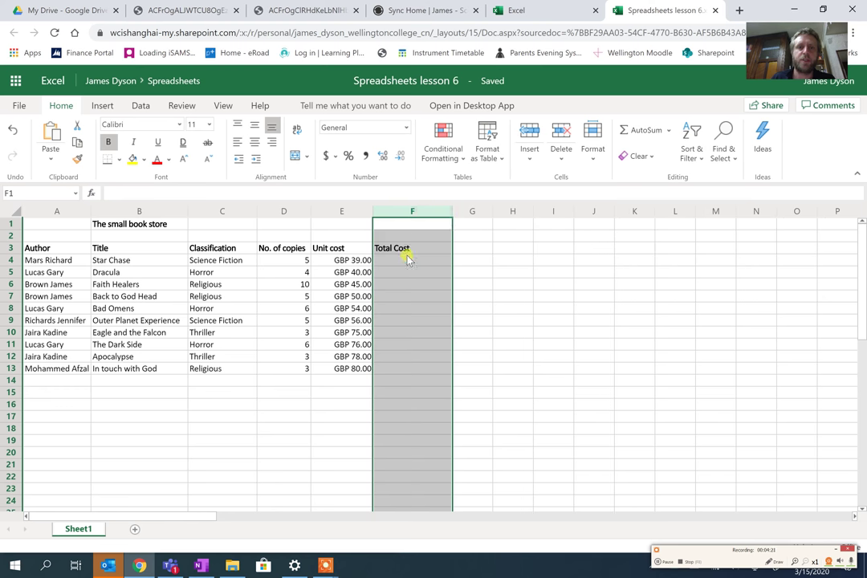
Enter a SUM formula in F4 that multiplies the number of copies in D4 by the unit cost in E4
left_click(406, 261)
type("=")
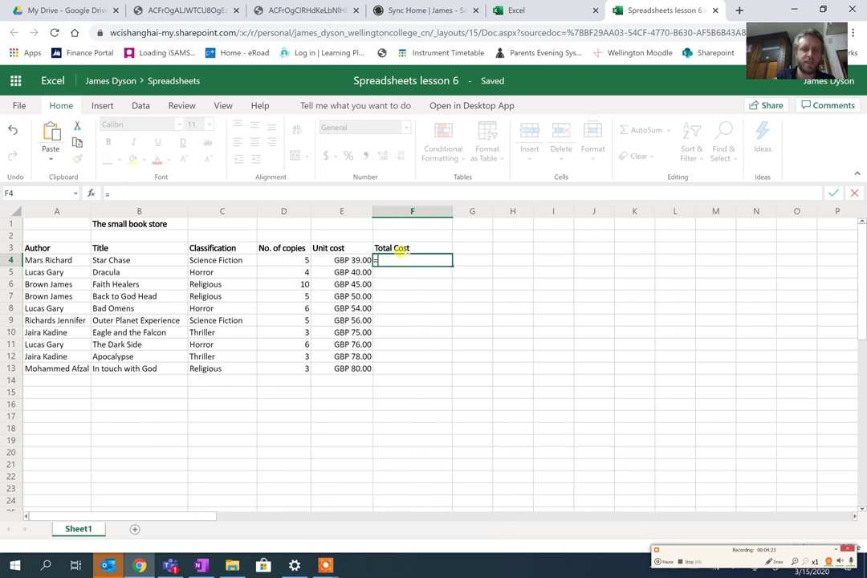
type("sum")
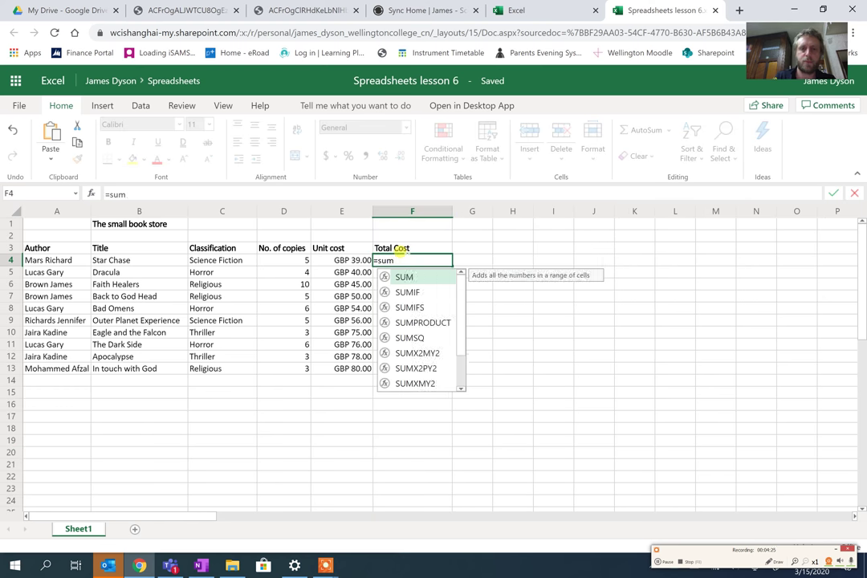
type("(")
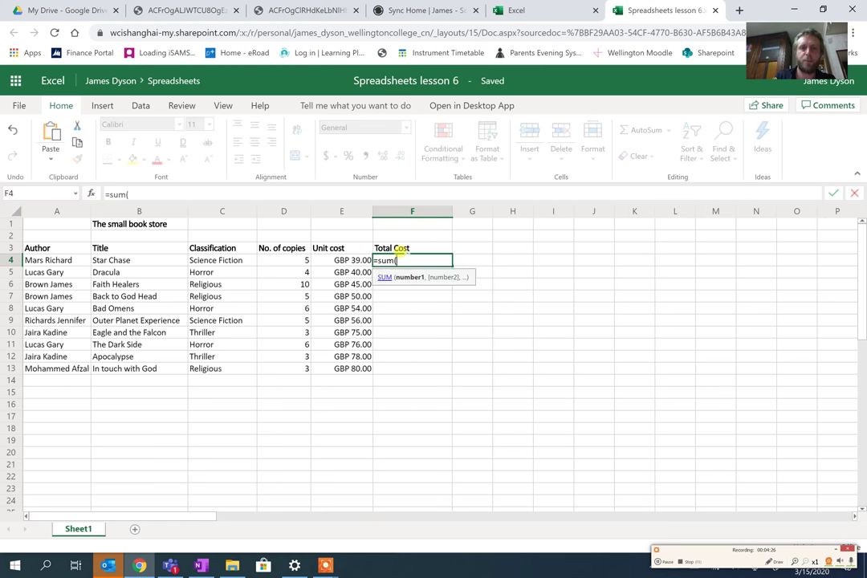
left_click(272, 256)
type("*")
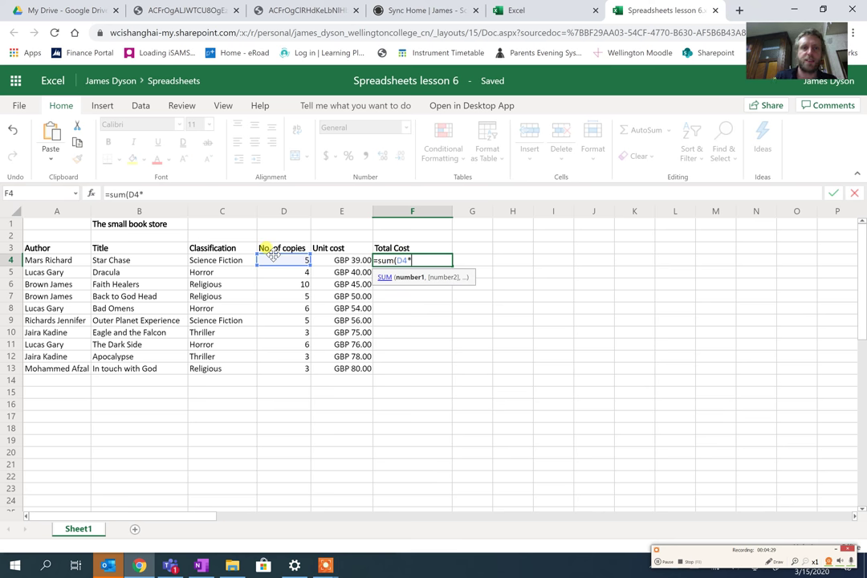
left_click(341, 262)
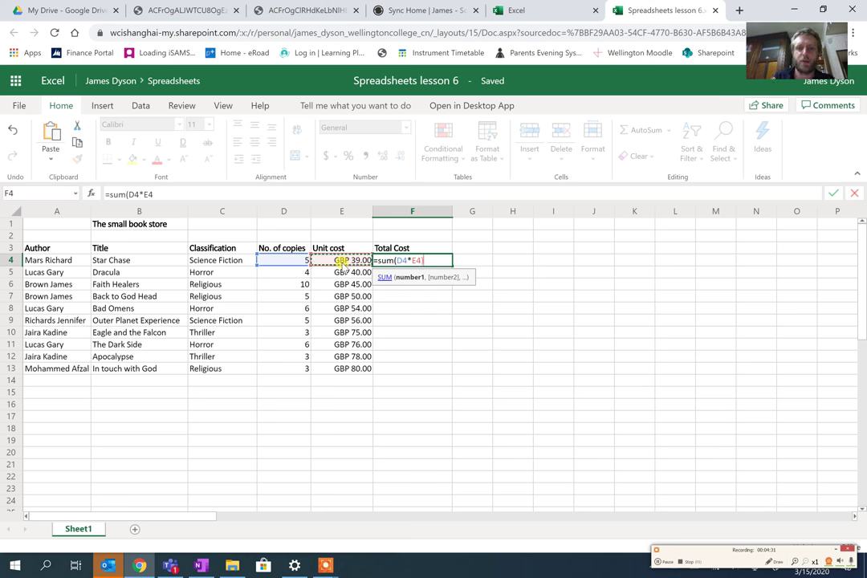
key("Return")
Fill the total cost formula from F4 down to F13
left_click(443, 265)
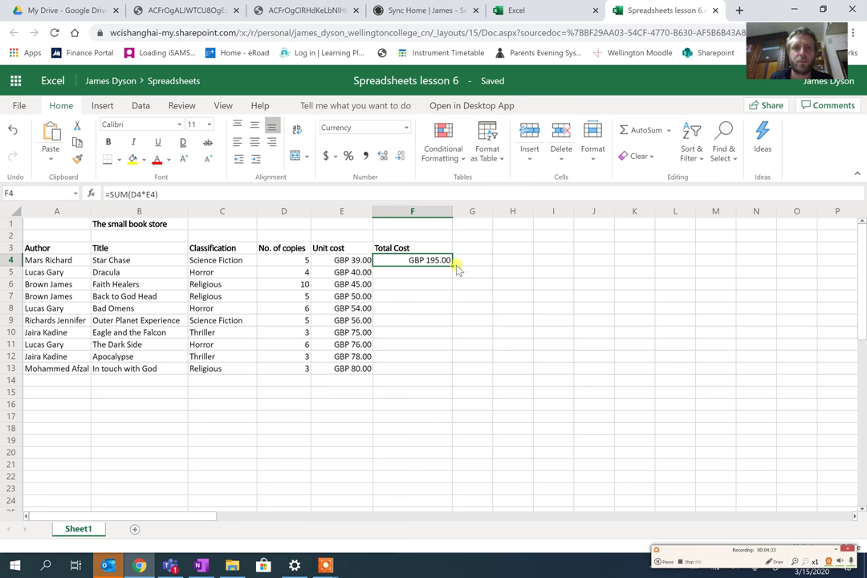
left_click_drag(451, 265, 433, 370)
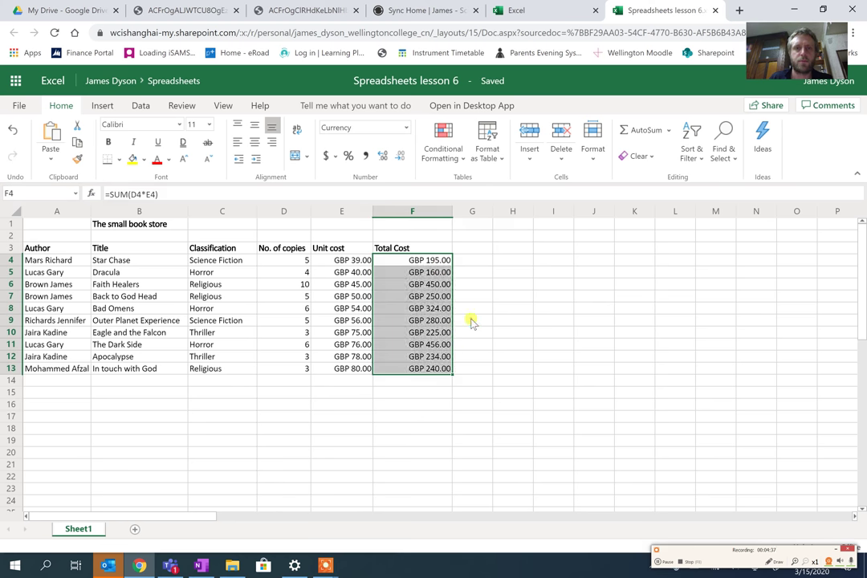
left_click(471, 321)
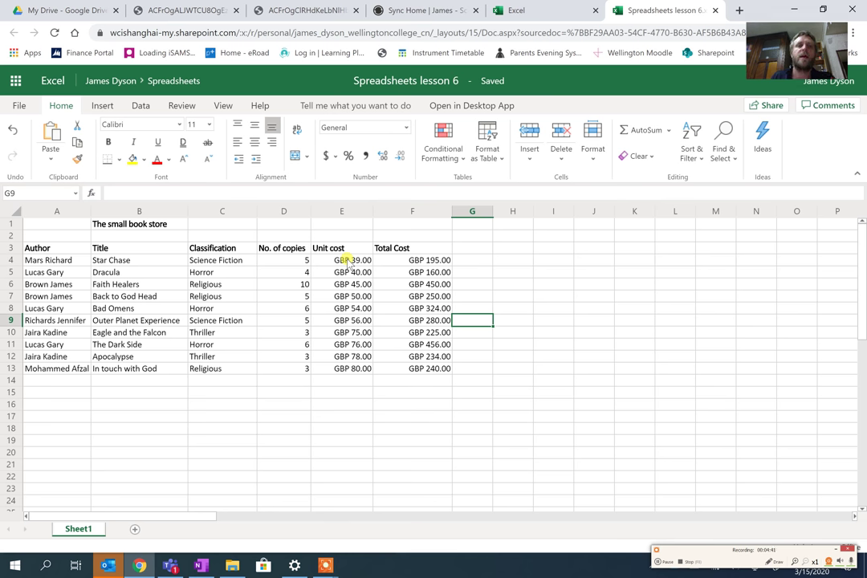
Custom sort the table A3:F13, with headers, by Author and then by Title, both on cell values in ascending order
left_click(402, 357)
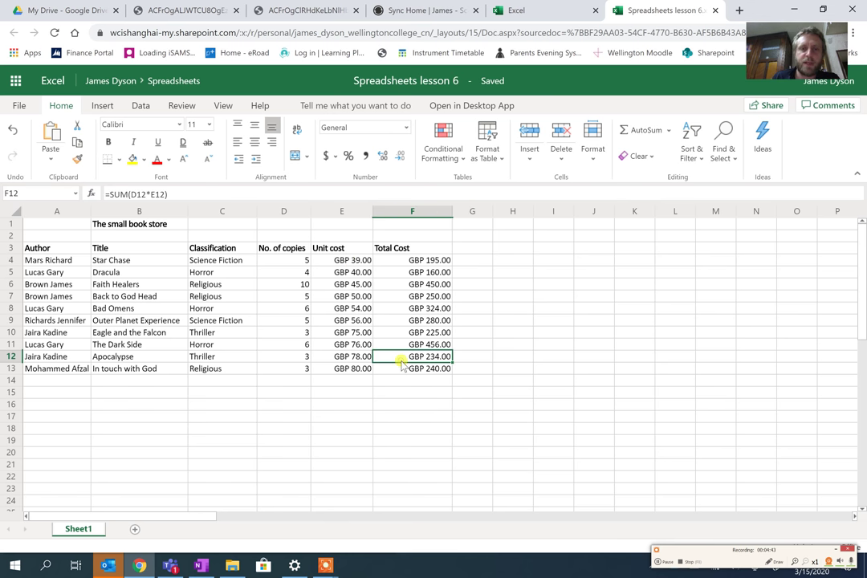
left_click_drag(382, 366, 36, 247)
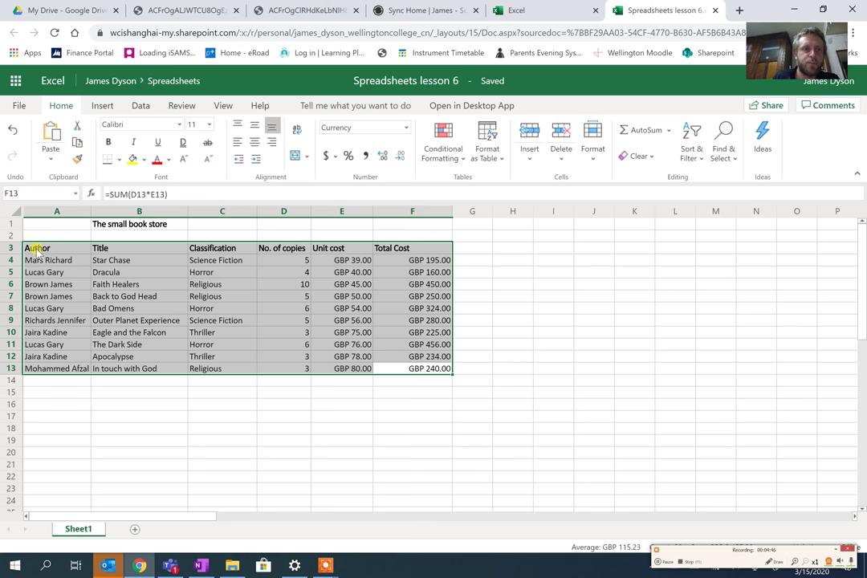
left_click(141, 106)
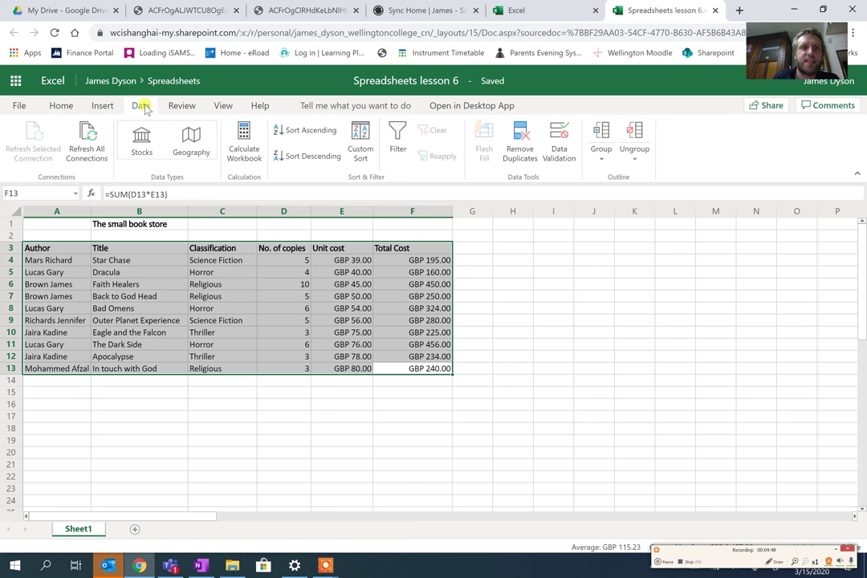
left_click(358, 149)
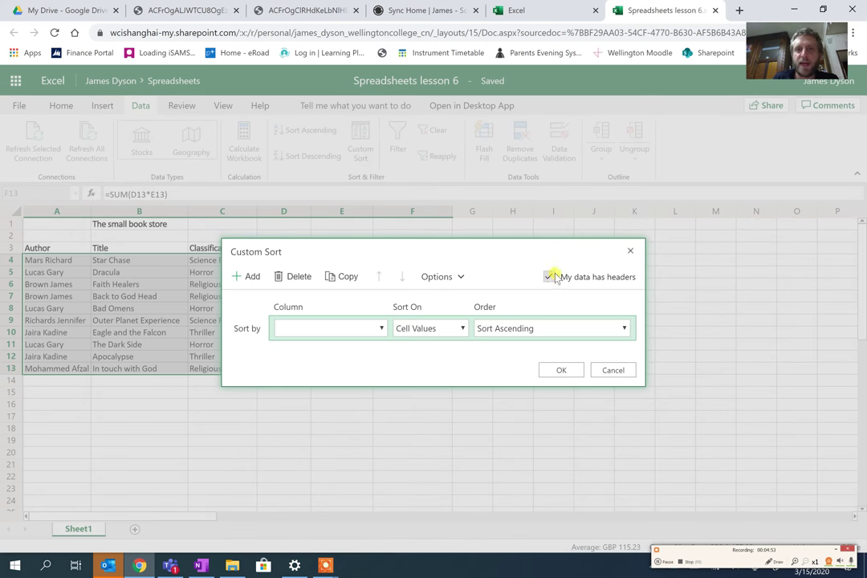
left_click(552, 277)
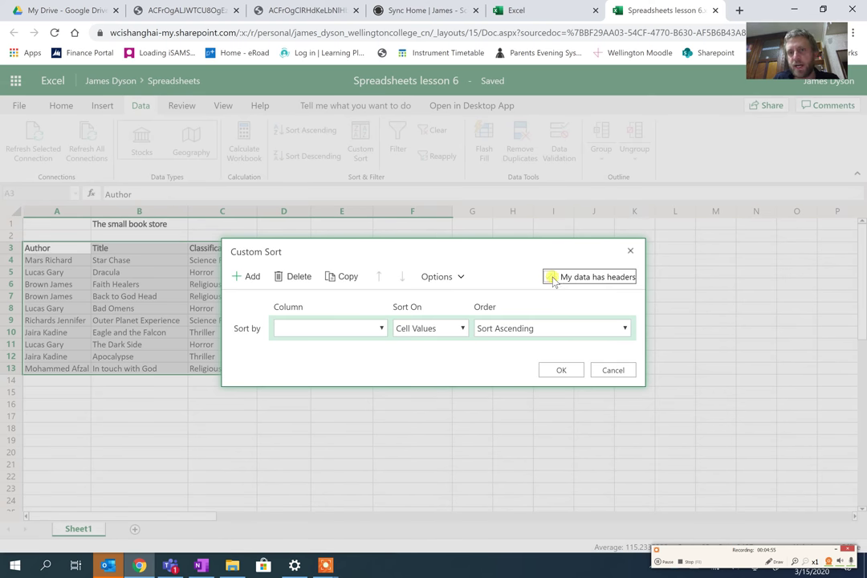
left_click(551, 278)
left_click(350, 329)
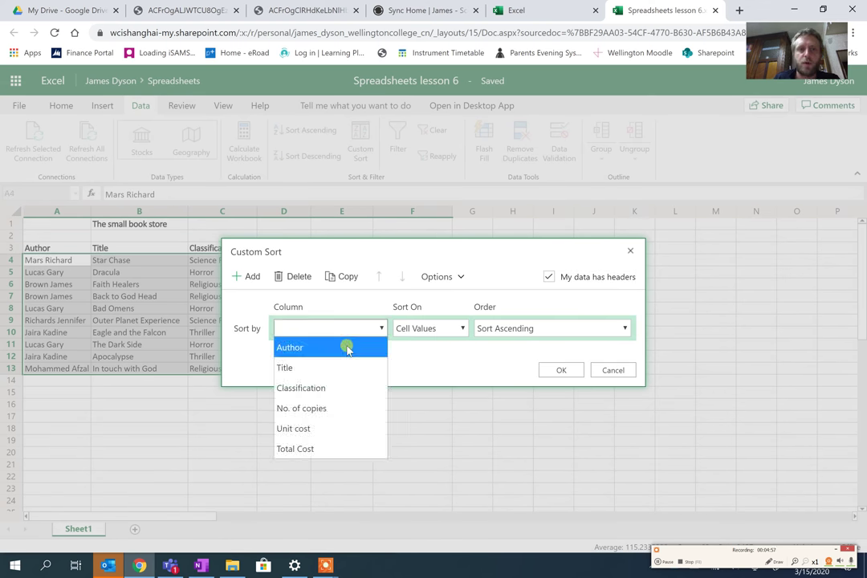
left_click(345, 348)
left_click(250, 277)
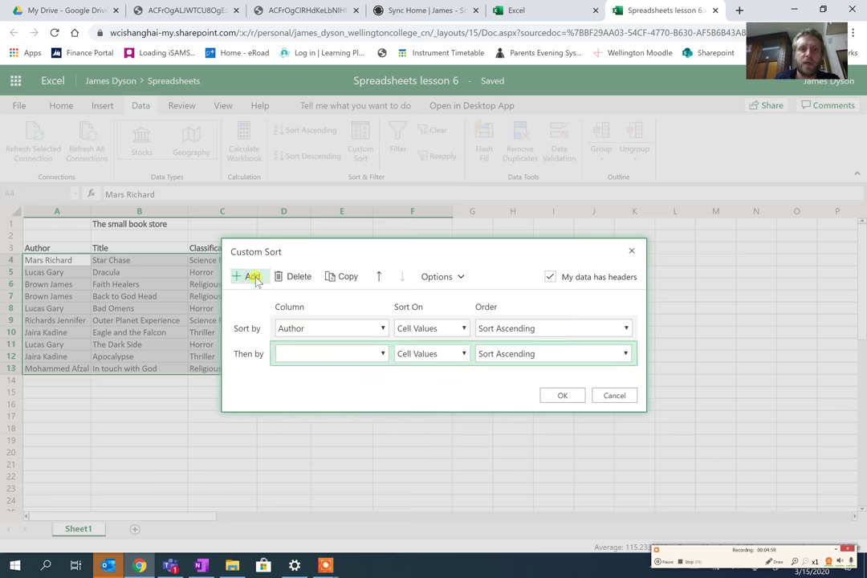
left_click(325, 361)
left_click(316, 341)
left_click(551, 393)
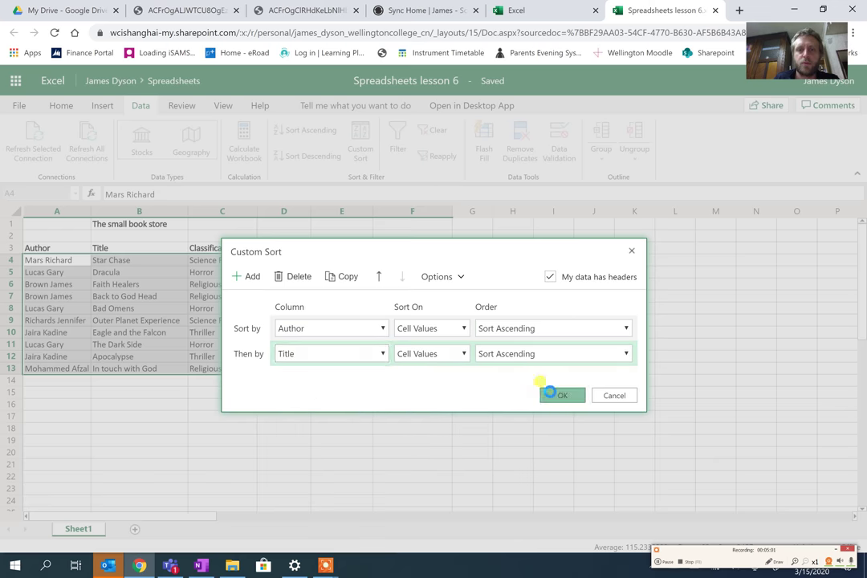
left_click(517, 360)
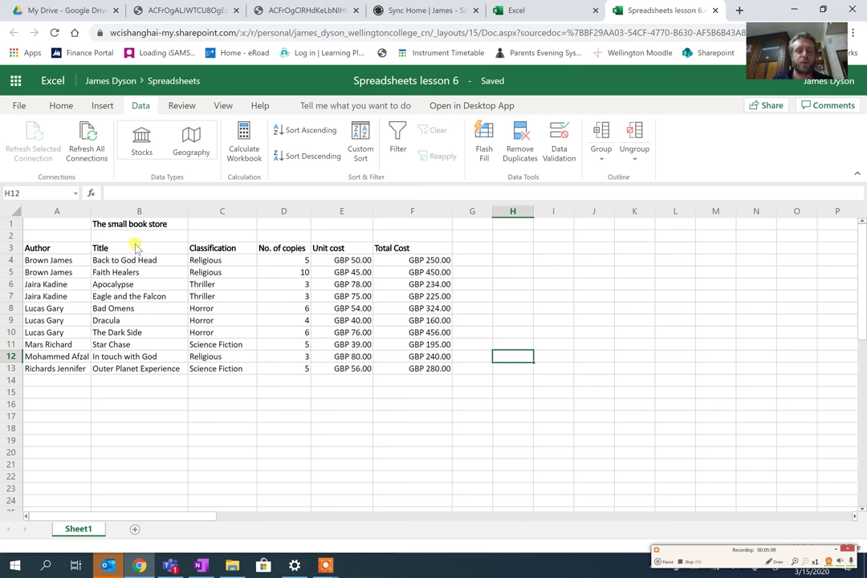
Try to select the Title range B3:B13 together with the No. of copies range D3:D13
left_click_drag(138, 250, 143, 365)
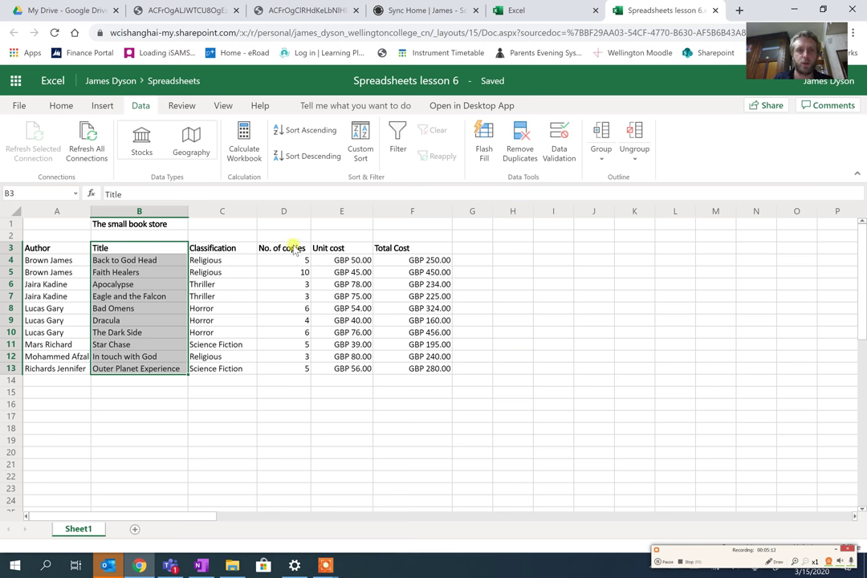
left_click_drag(284, 248, 290, 368)
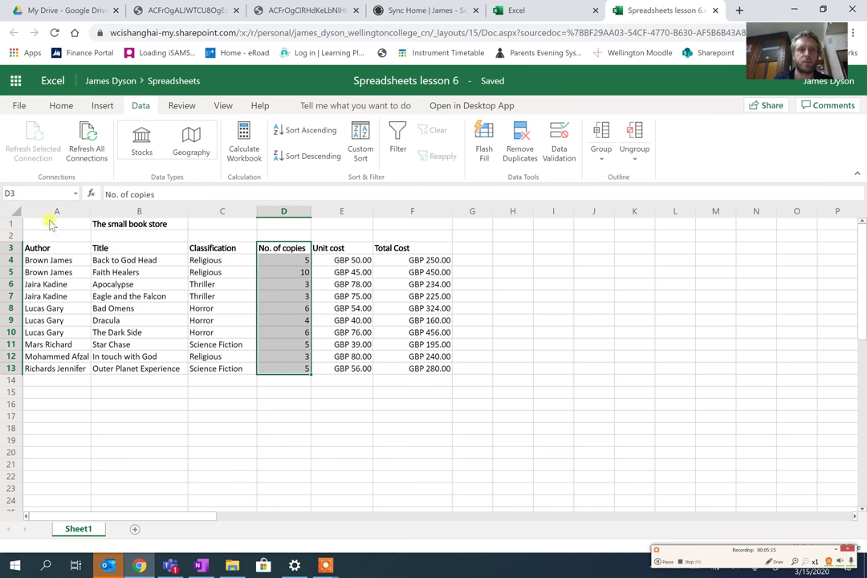
left_click_drag(101, 235, 121, 368)
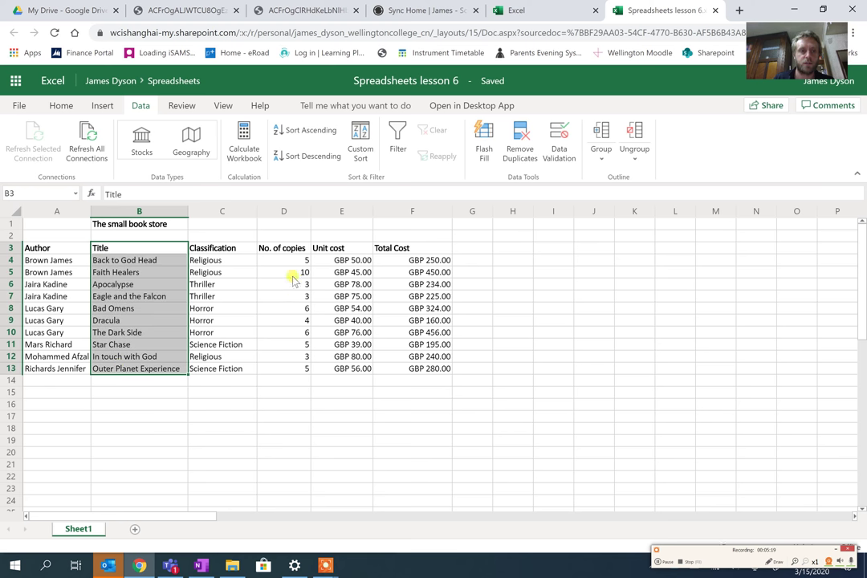
left_click_drag(289, 251, 288, 369)
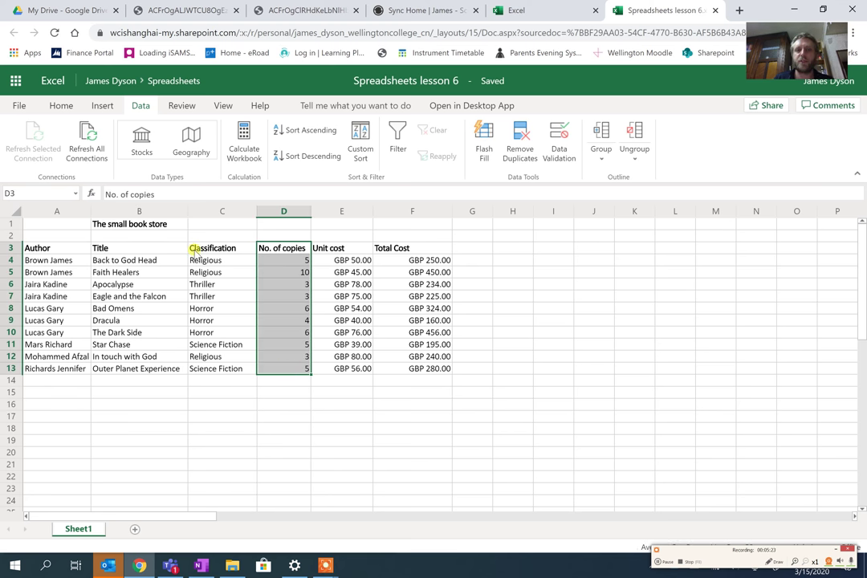
Show the recommended charts for the range B3:D13, covering Title, Classification and No. of copies
left_click_drag(140, 248, 263, 371)
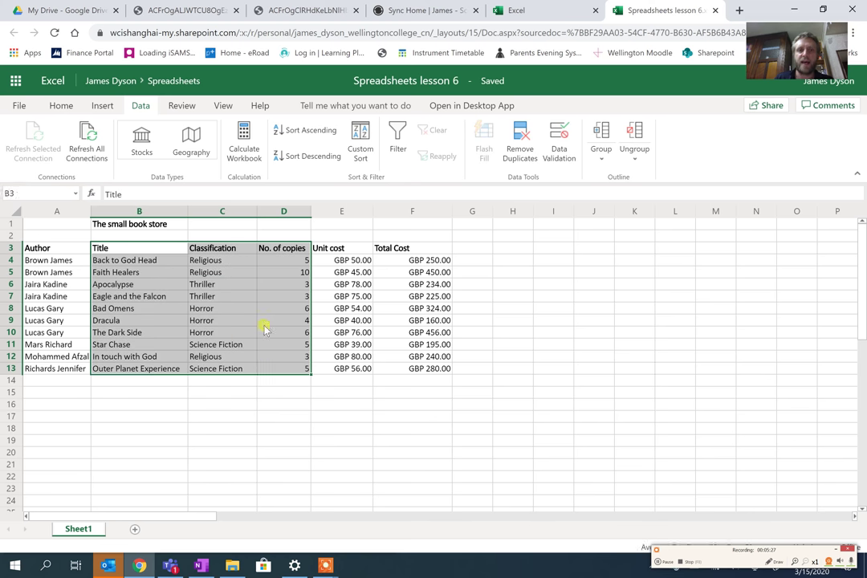
left_click(102, 105)
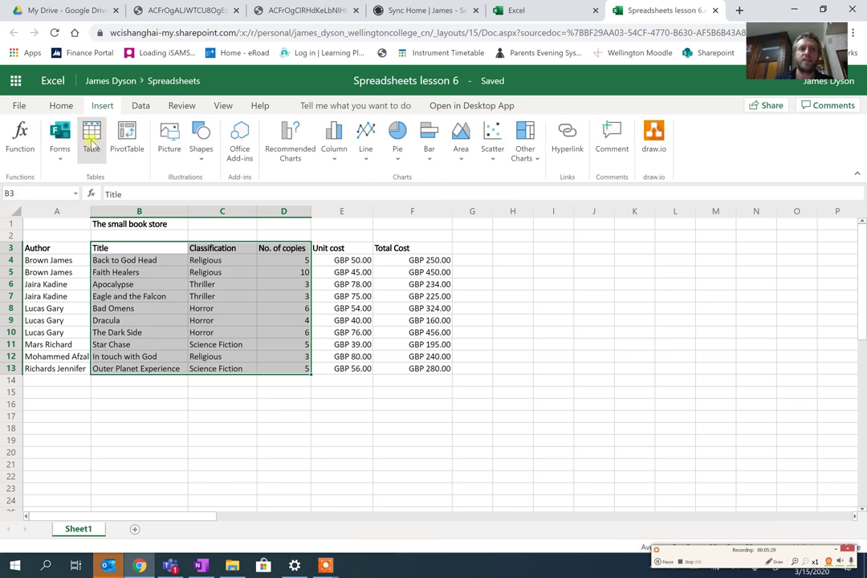
left_click(284, 148)
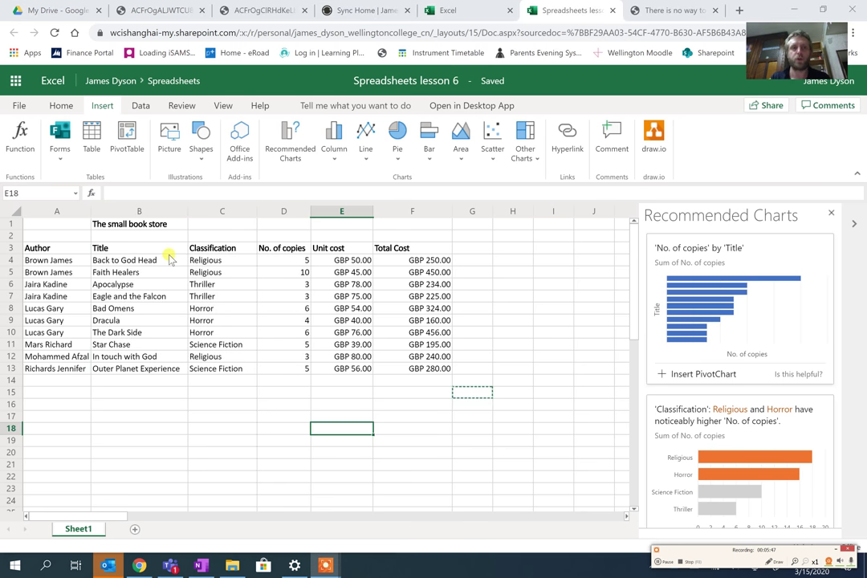
Hide the Classification column C so that Title and No. of copies sit side by side
left_click_drag(138, 251, 138, 362)
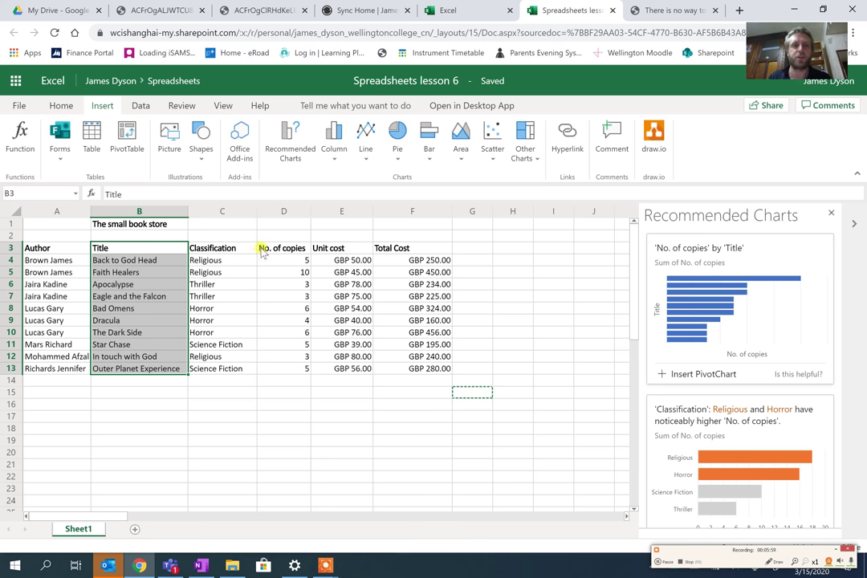
left_click_drag(263, 252, 266, 371)
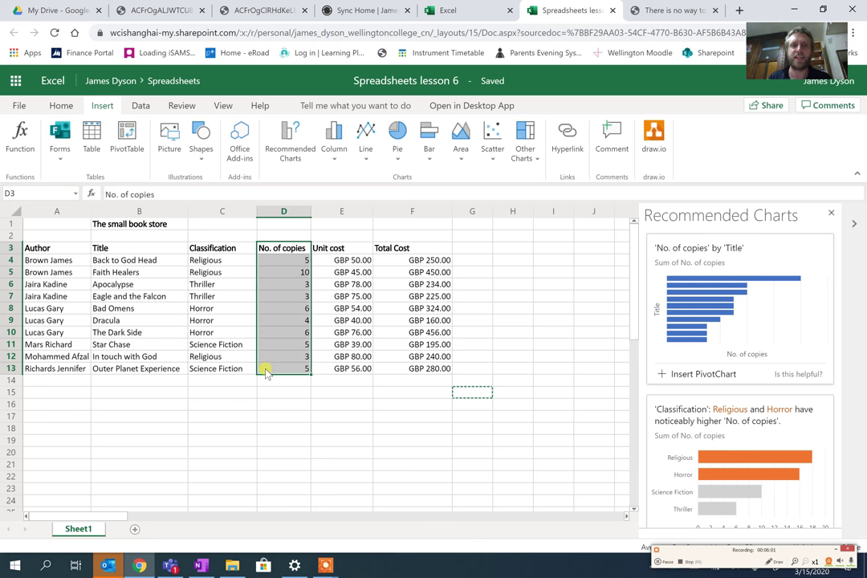
left_click(215, 211)
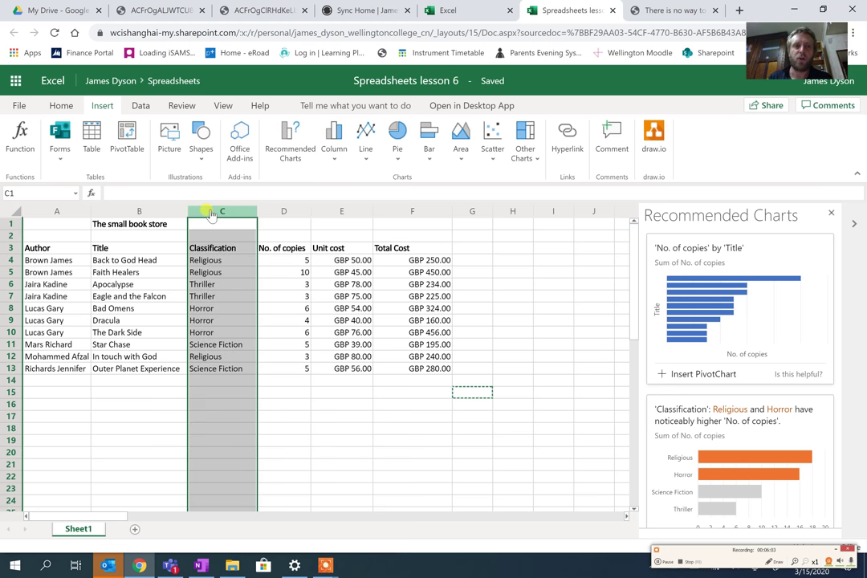
right_click(213, 211)
left_click(244, 373)
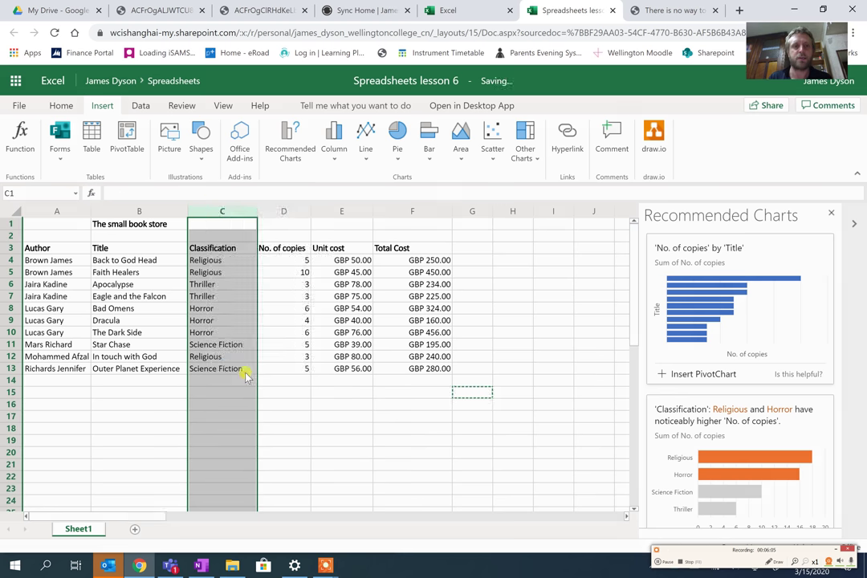
Select the Title and No. of copies data down to row 13 and browse the recommended charts for it
left_click(152, 250)
mouse_move(178, 250)
left_mouse_down()
mouse_move(203, 261)
mouse_move(215, 366)
left_mouse_up()
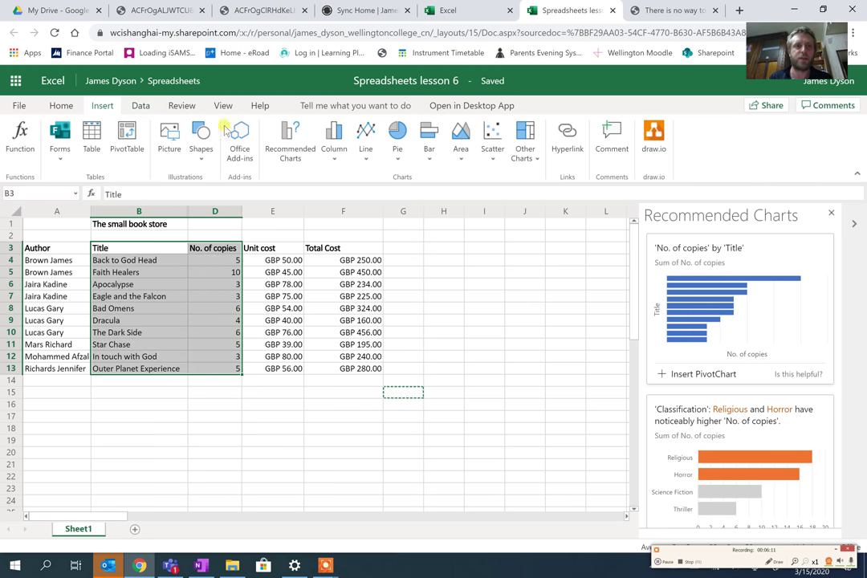
left_click(273, 151)
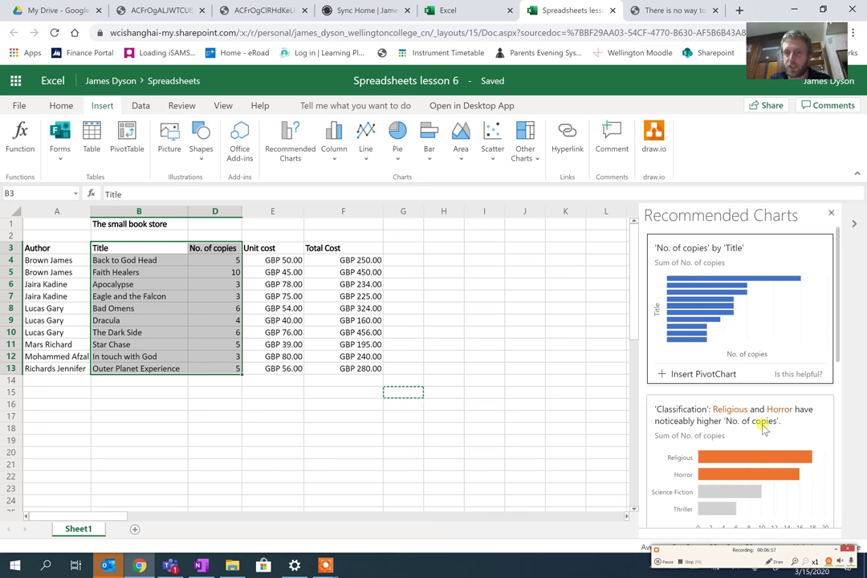
scroll(754, 369, "down", 3)
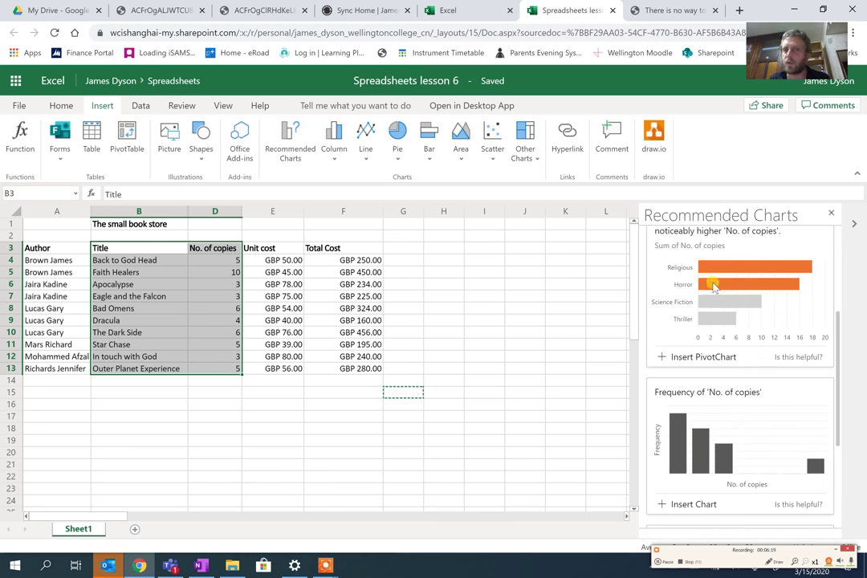